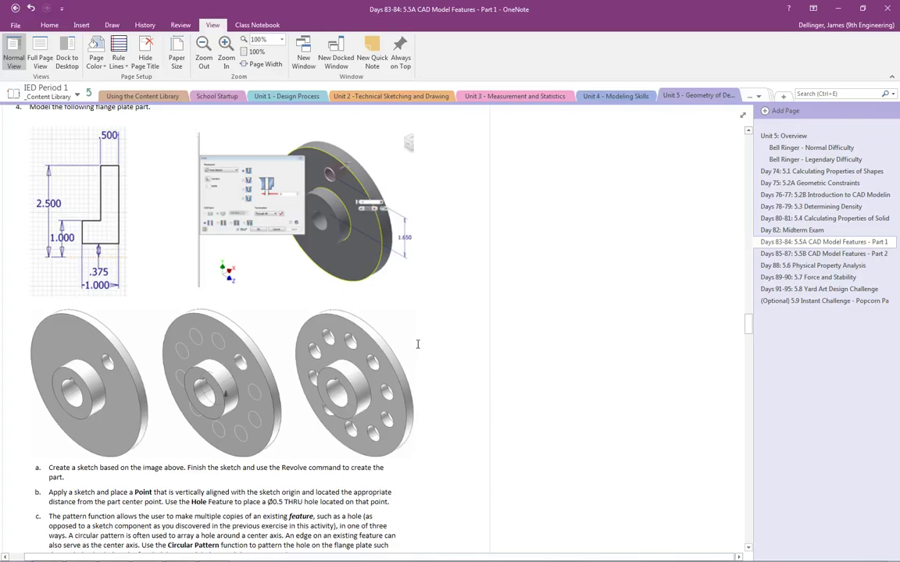
Step: Scroll through step 4 of the OneNote flange plate exercise to review the task
{"action": "scroll", "coordinate": [417, 344], "scroll_direction": "up", "scroll_amount": 4}
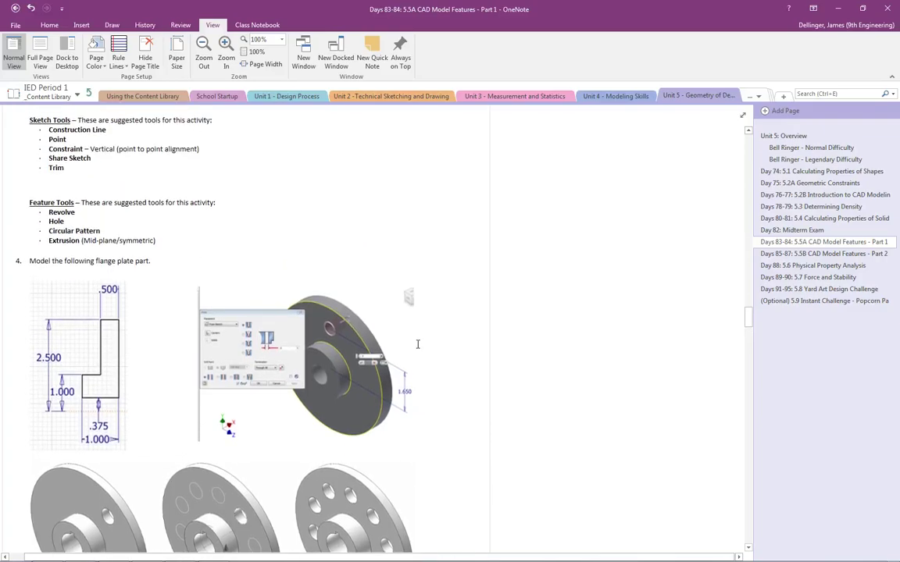
{"action": "scroll", "coordinate": [417, 344], "scroll_direction": "up", "scroll_amount": 5}
{"action": "scroll", "coordinate": [417, 347], "scroll_direction": "down", "scroll_amount": 2}
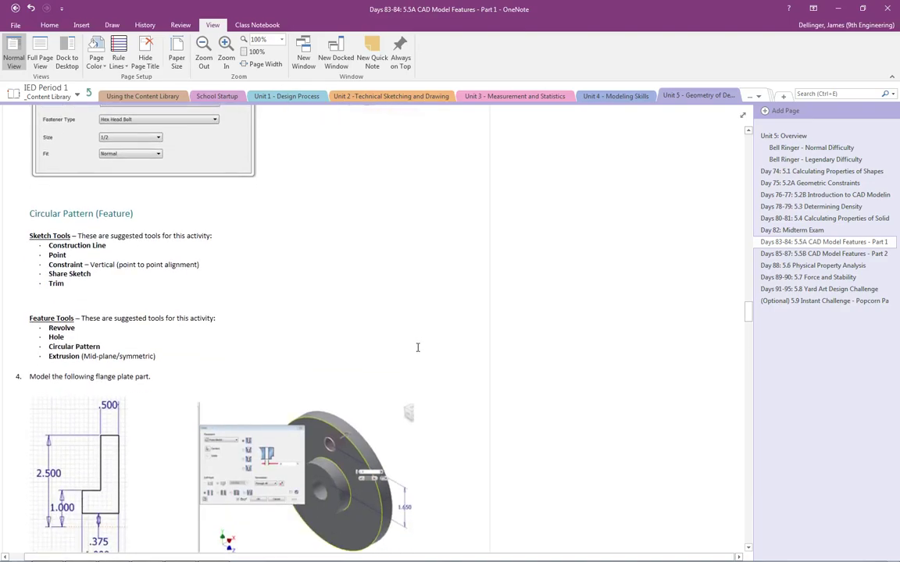
{"action": "scroll", "coordinate": [417, 348], "scroll_direction": "down", "scroll_amount": 6}
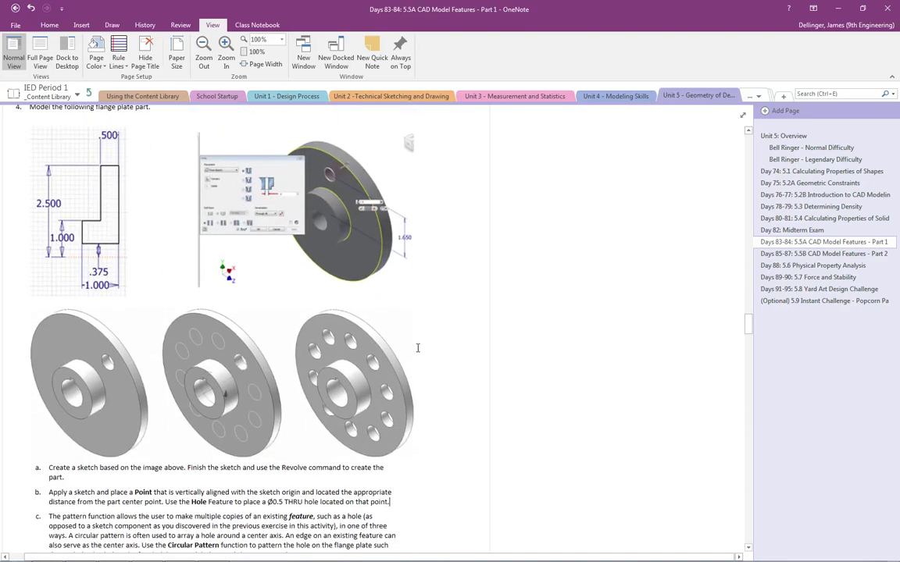
{"action": "scroll", "coordinate": [417, 348], "scroll_direction": "up", "scroll_amount": 1}
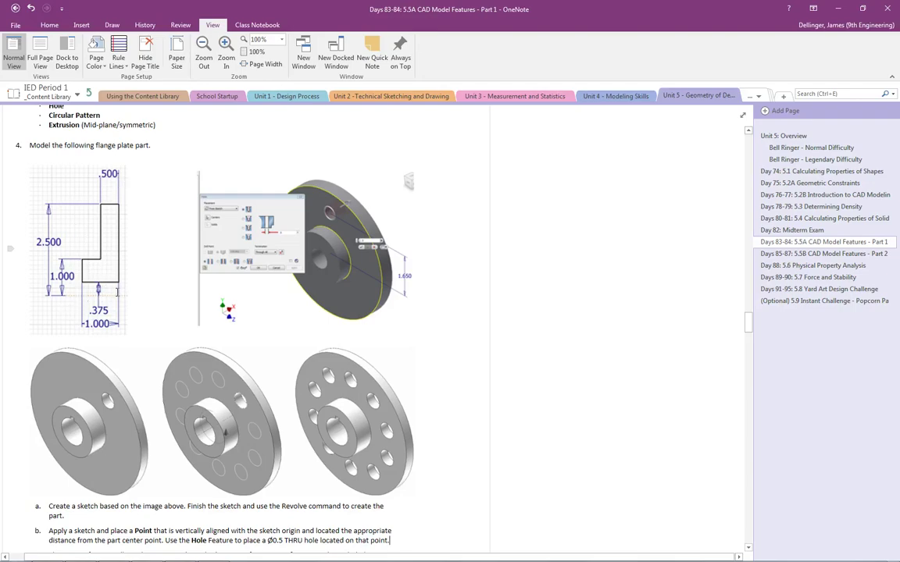
Step: Start a 2D sketch on the XY plane of Part6
{"action": "key", "text": "alt+Tab"}
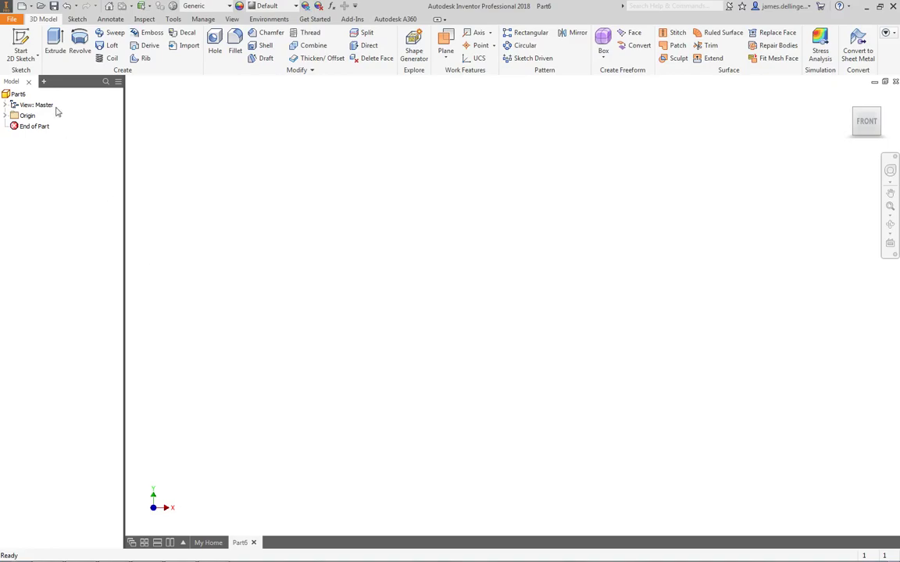
{"action": "left_click", "coordinate": [20, 43]}
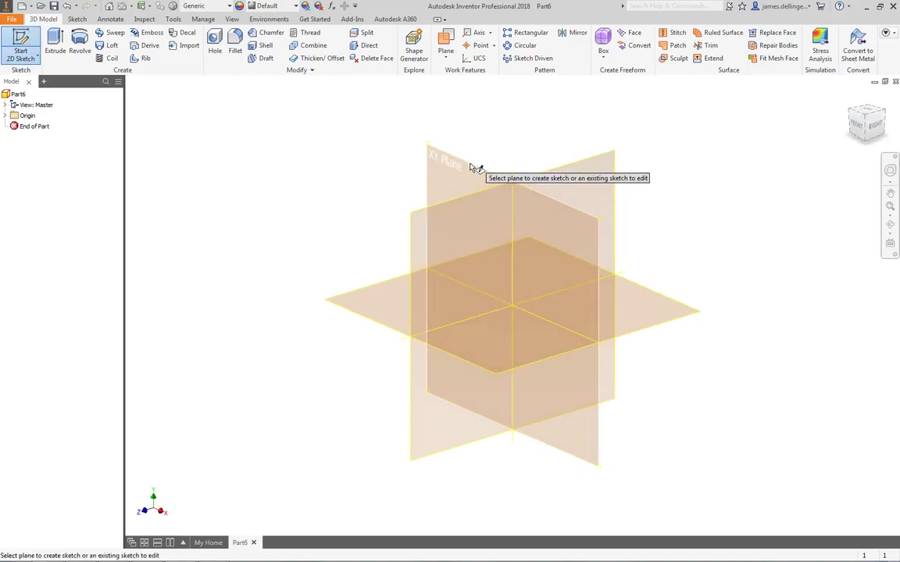
{"action": "left_click", "coordinate": [471, 167]}
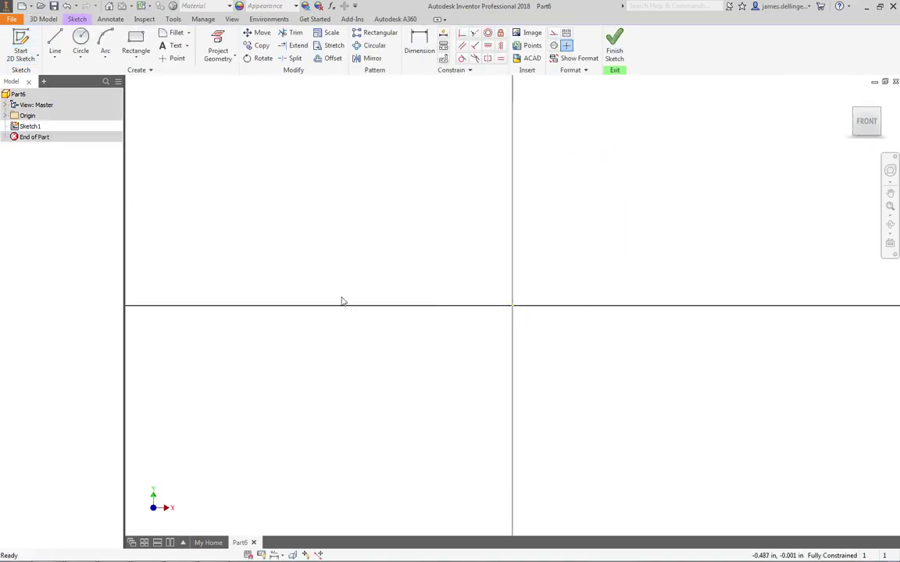
Step: Draw a short horizontal line left from the origin and convert it to construction geometry
{"action": "left_click", "coordinate": [55, 40]}
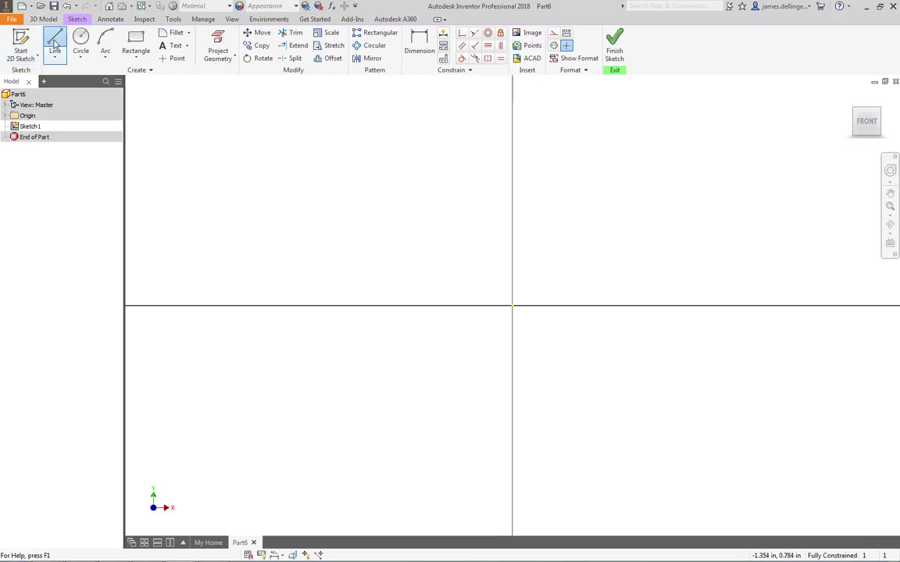
{"action": "left_click", "coordinate": [513, 306]}
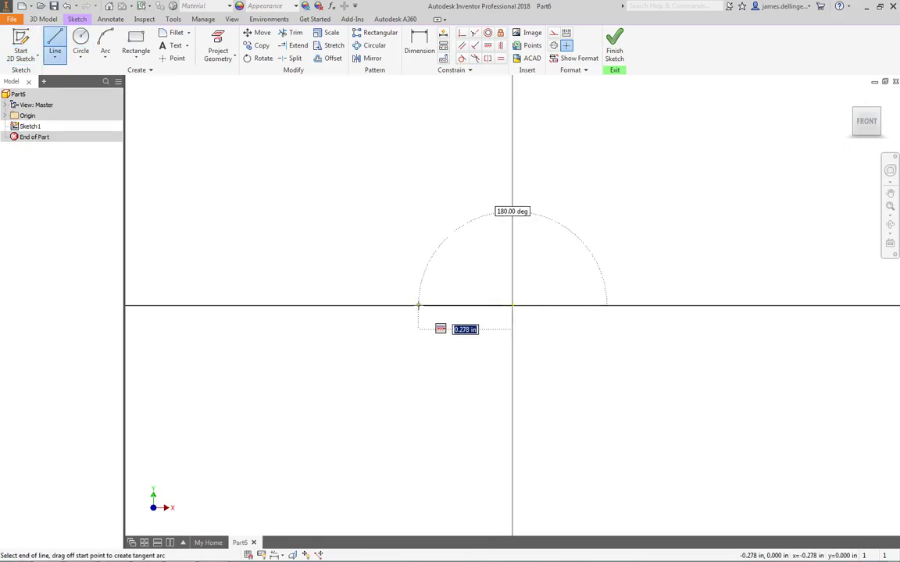
{"action": "left_click", "coordinate": [418, 307]}
{"action": "key", "text": "Escape"}
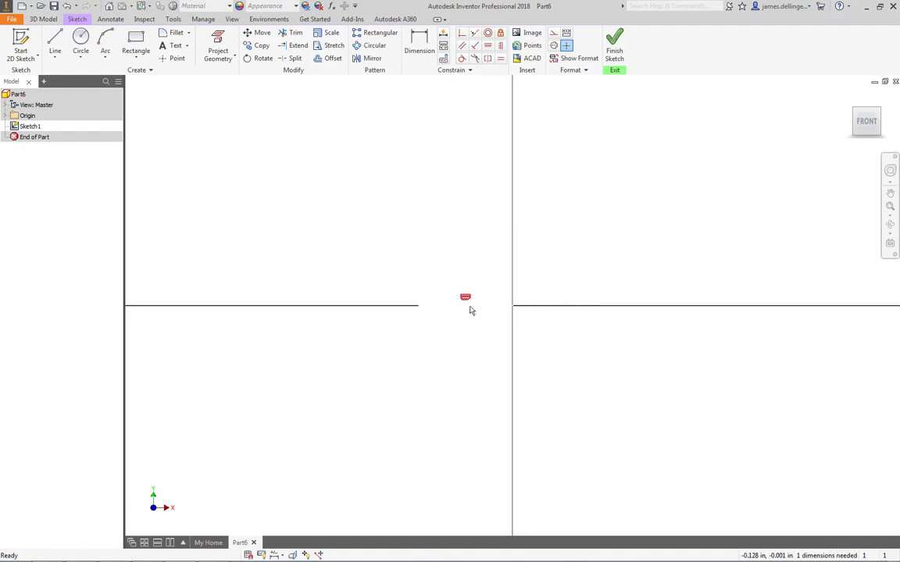
{"action": "right_click", "coordinate": [471, 311]}
{"action": "left_click", "coordinate": [517, 309]}
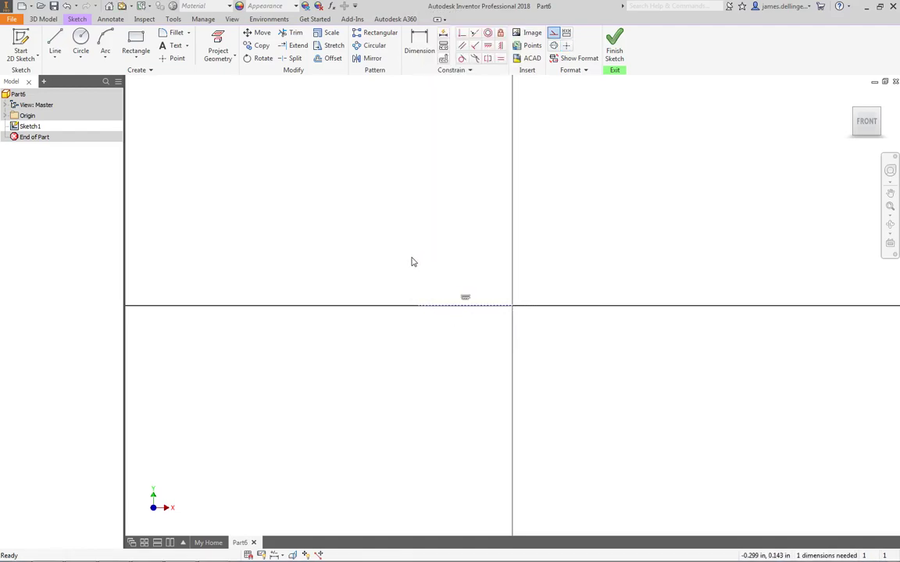
{"action": "key", "text": "Escape"}
{"action": "key", "text": "alt+Tab"}
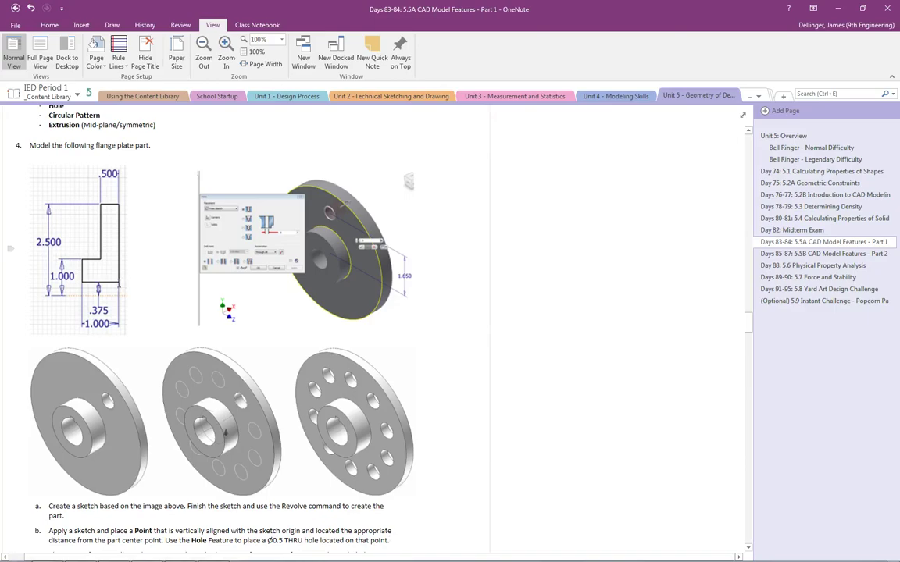
Step: Draw a closed six-segment L-shaped profile above the axis, its tall right edge on the vertical axis
{"action": "key", "text": "alt+Tab"}
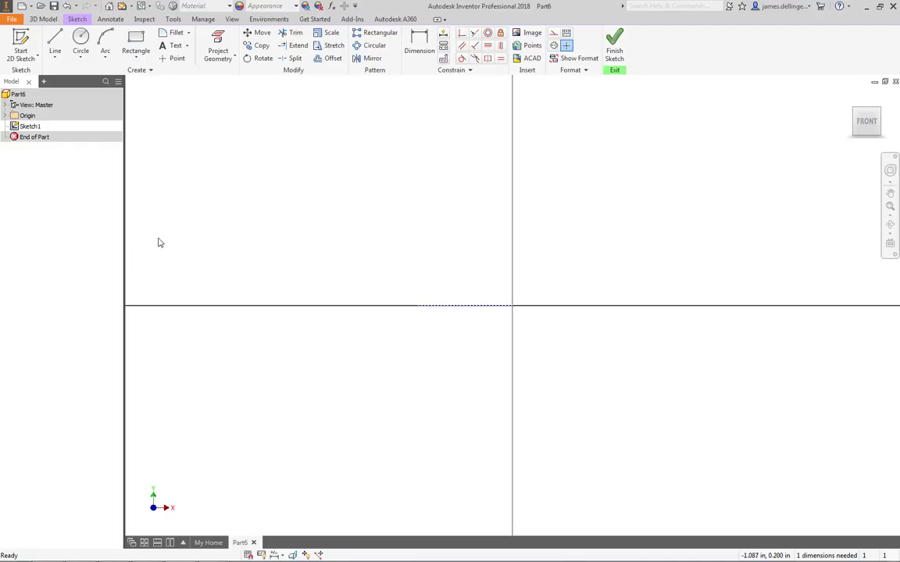
{"action": "left_click", "coordinate": [55, 41]}
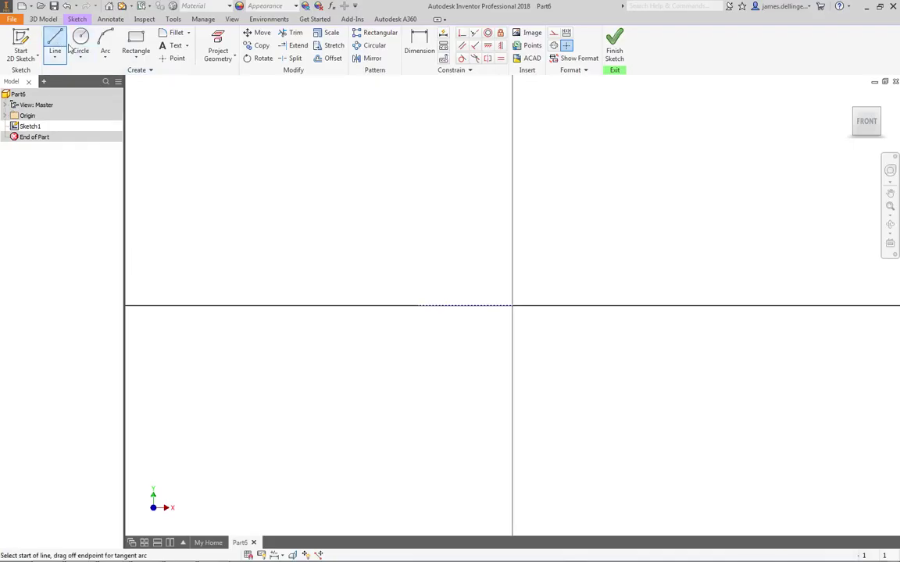
{"action": "left_click", "coordinate": [512, 259]}
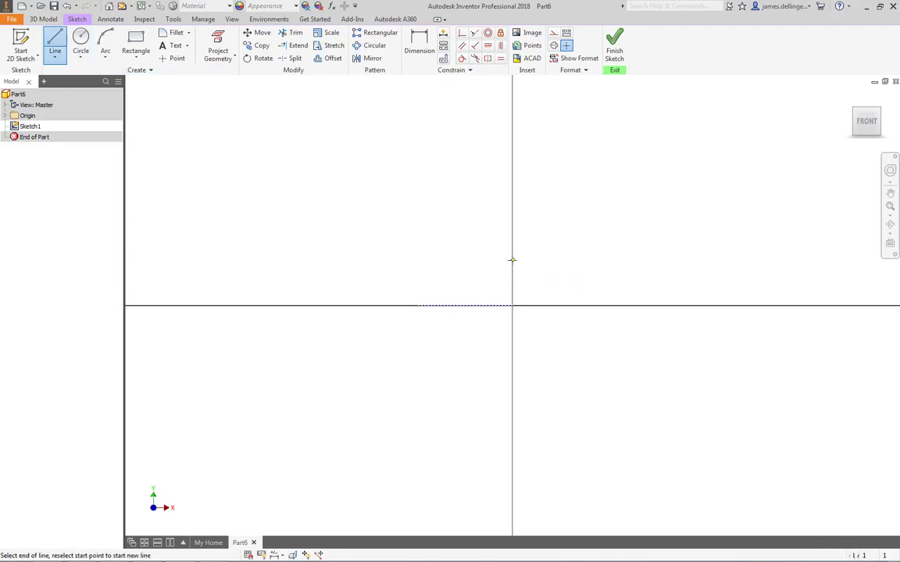
{"action": "left_click", "coordinate": [512, 135]}
{"action": "left_click", "coordinate": [484, 134]}
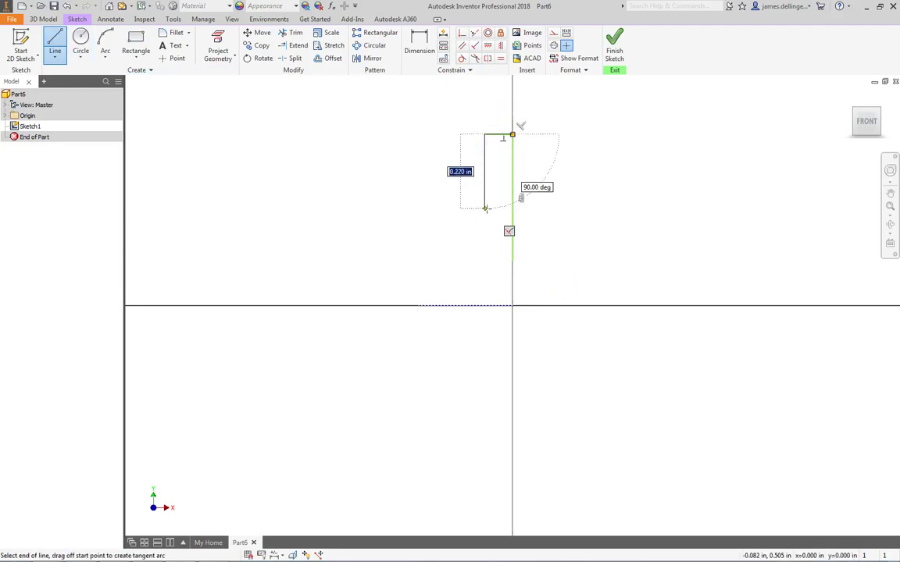
{"action": "left_click", "coordinate": [484, 231]}
{"action": "left_click", "coordinate": [444, 231]}
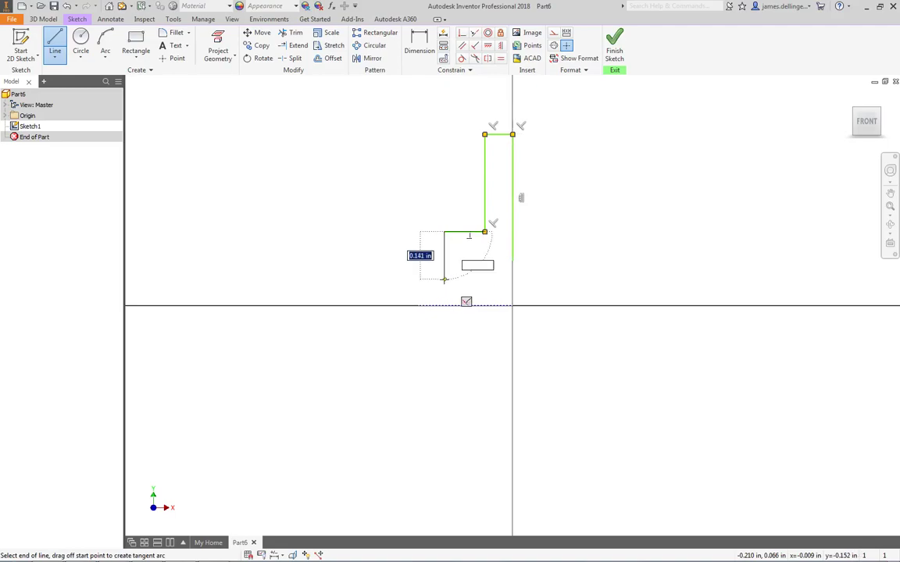
{"action": "left_click", "coordinate": [444, 259]}
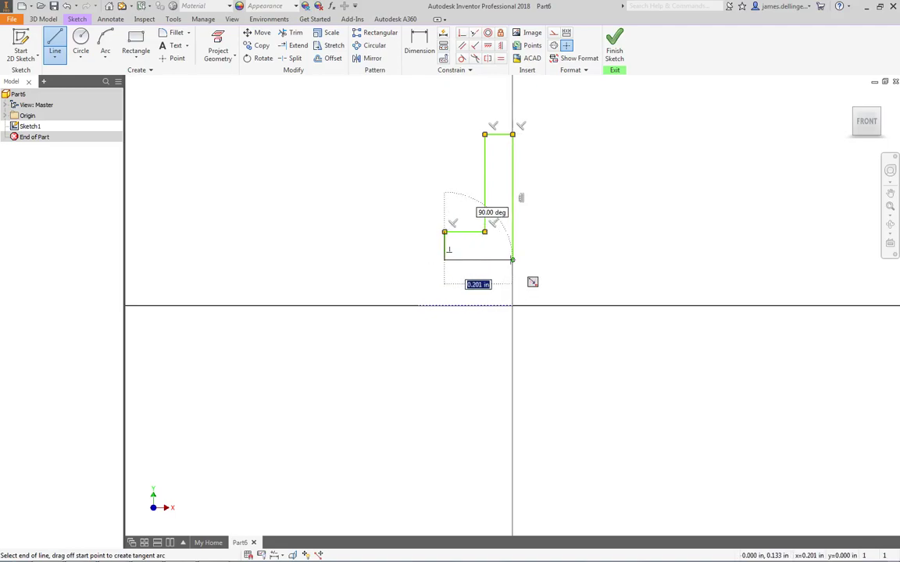
{"action": "left_click", "coordinate": [511, 260]}
{"action": "key", "text": "Escape"}
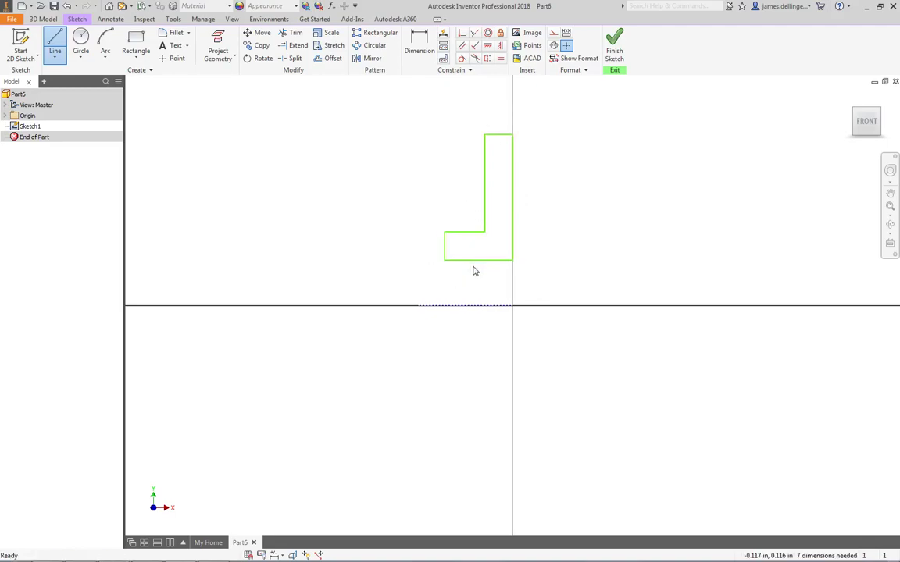
{"action": "key", "text": "alt+Tab"}
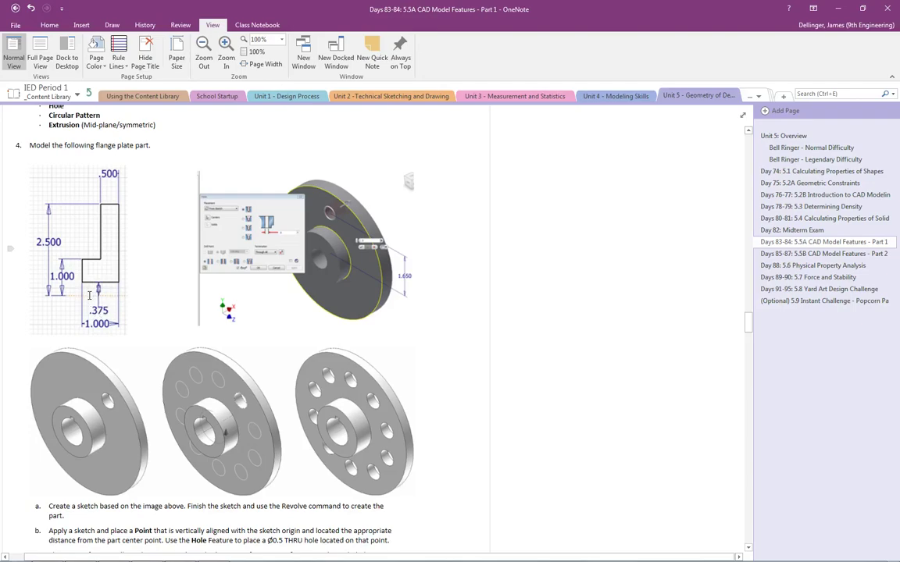
{"action": "key", "text": "alt+Tab"}
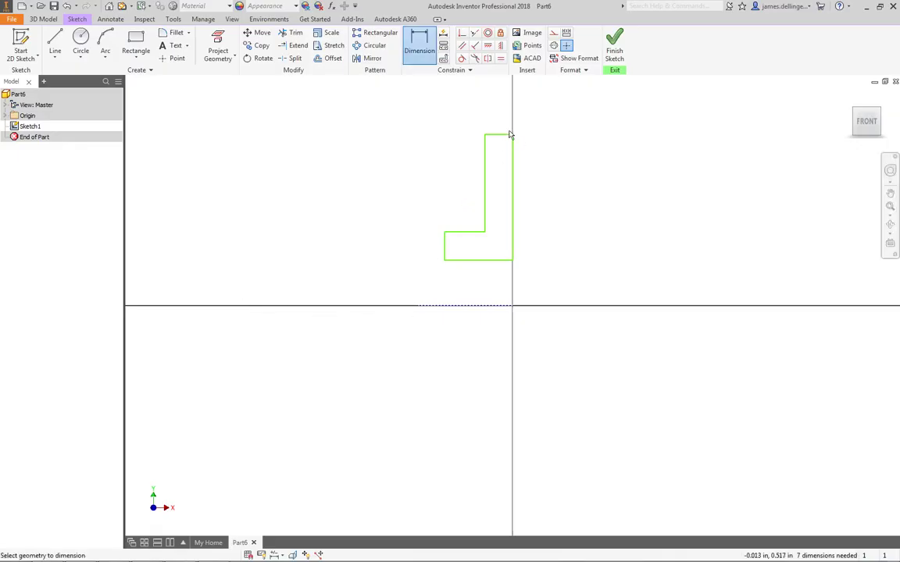
Step: Dimension the profile's top width to .500 and its base offset to .375 above the axis
{"action": "left_click", "coordinate": [504, 134]}
{"action": "left_click", "coordinate": [500, 122]}
{"action": "type", "text": "4"}
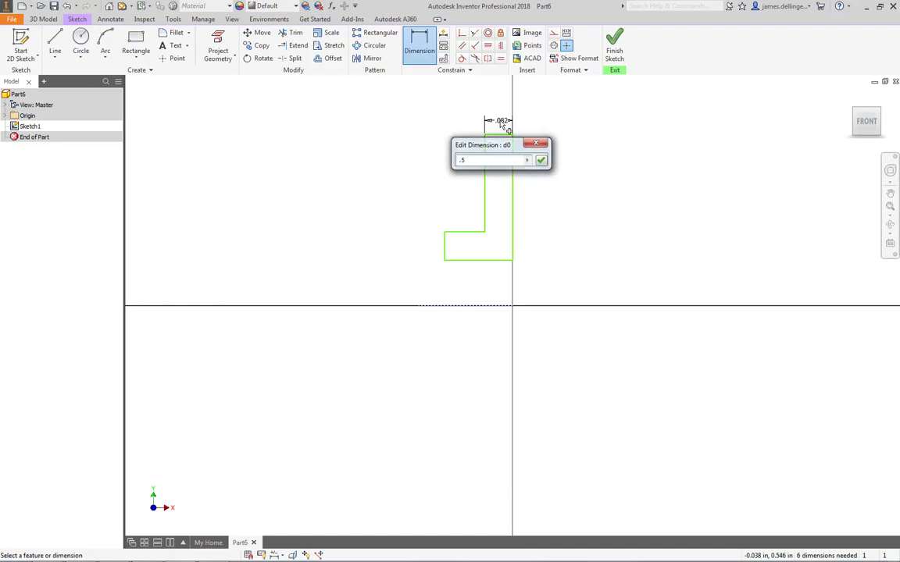
{"action": "key", "text": "Return"}
{"action": "scroll", "coordinate": [384, 274], "scroll_direction": "down", "scroll_amount": 5}
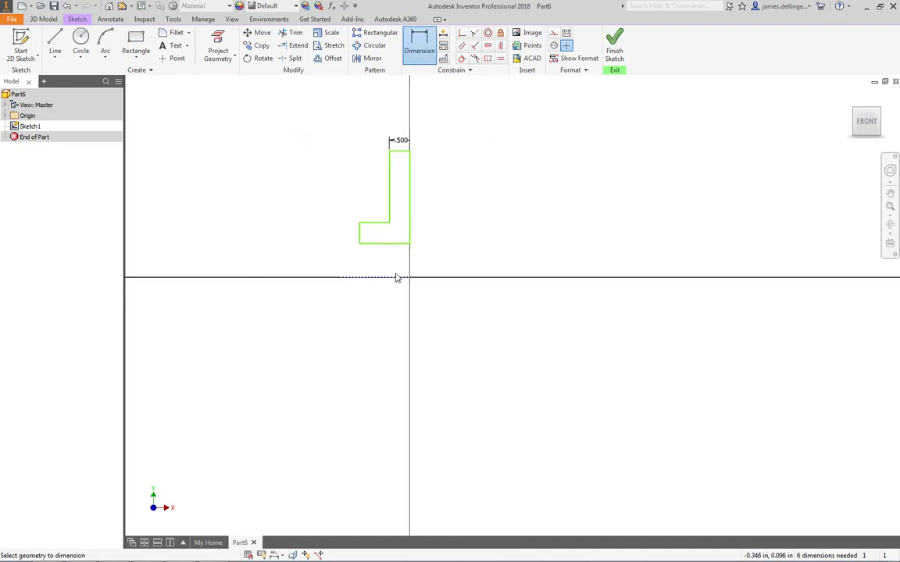
{"action": "left_click", "coordinate": [394, 278]}
{"action": "left_click", "coordinate": [395, 243]}
{"action": "left_click", "coordinate": [396, 265]}
{"action": "type", "text": "."}
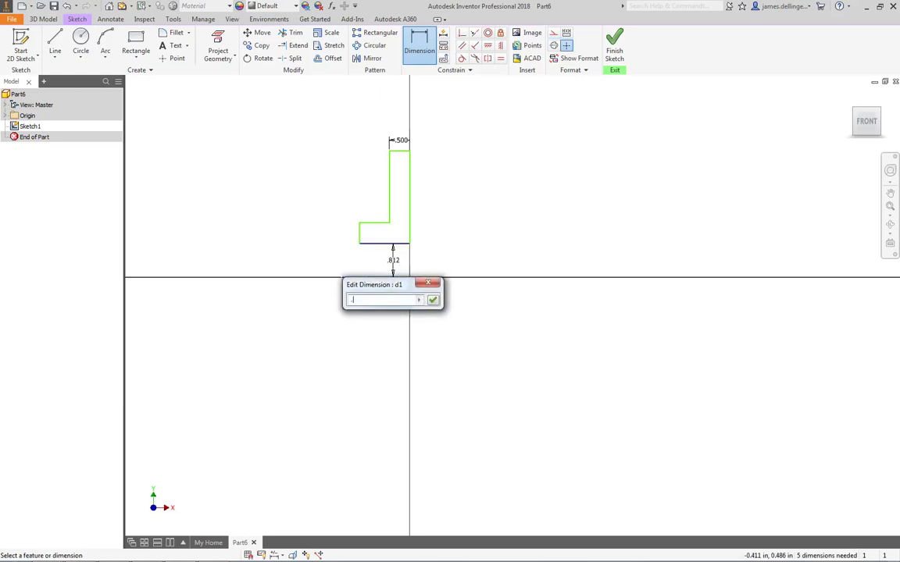
{"action": "type", "text": "375"}
{"action": "key", "text": "Return"}
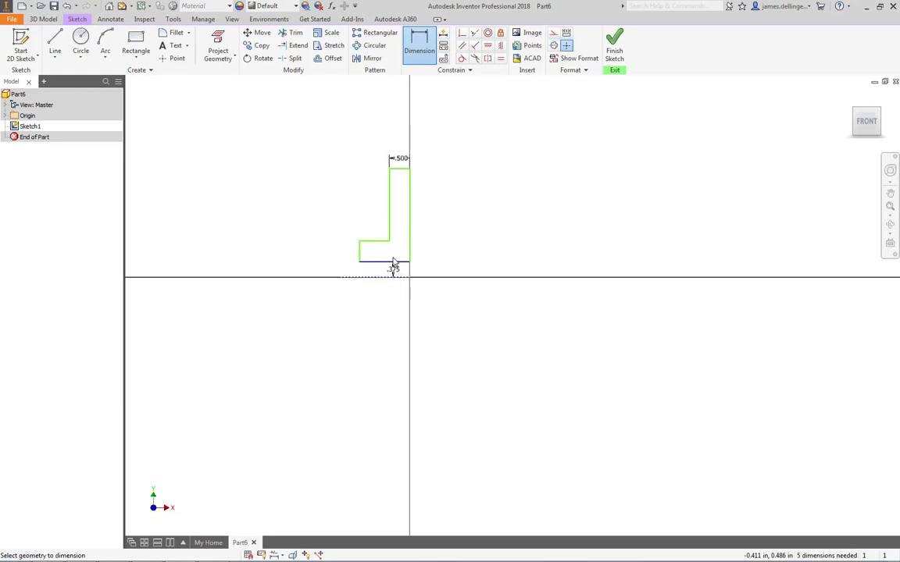
Step: Dimension the profile's overall height to 2.5
{"action": "key", "text": "alt+Tab"}
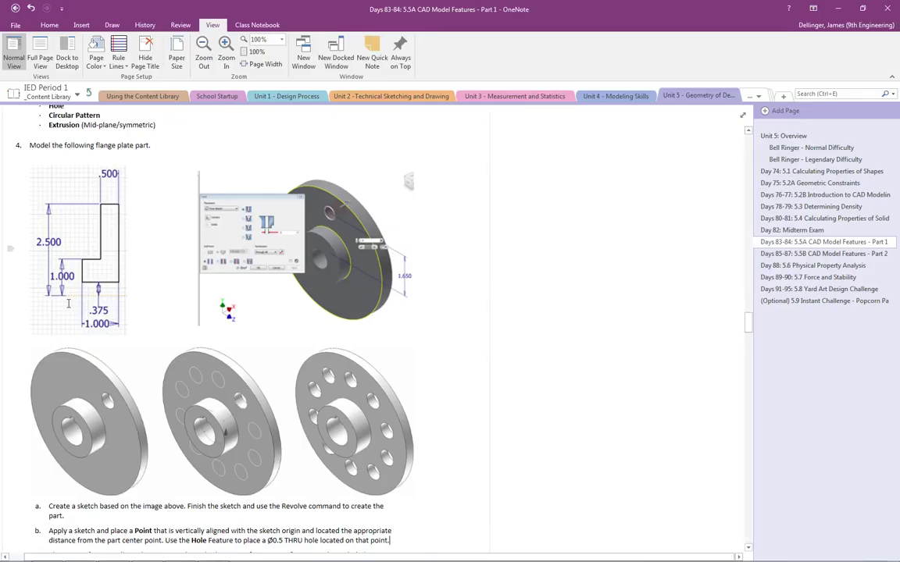
{"action": "key", "text": "alt+Tab"}
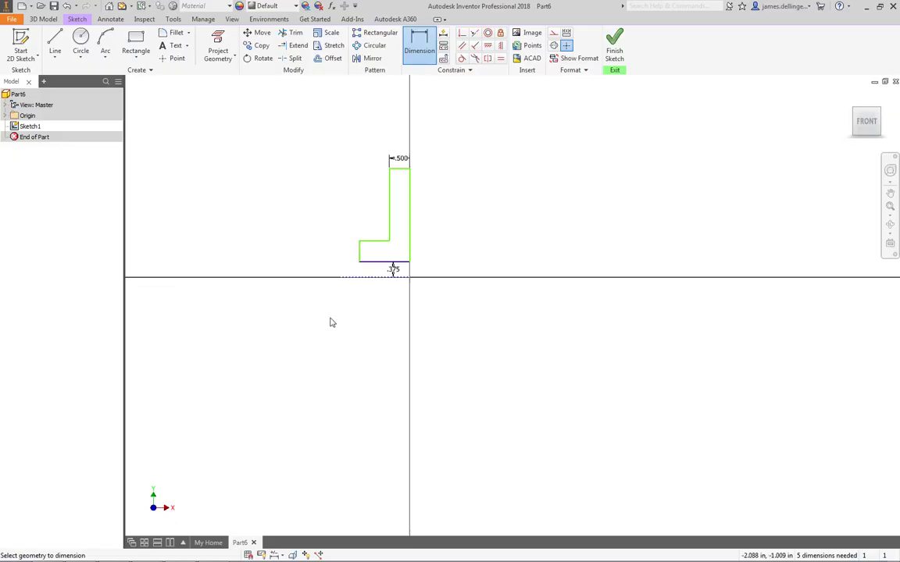
{"action": "left_click", "coordinate": [399, 171]}
{"action": "left_click", "coordinate": [331, 225]}
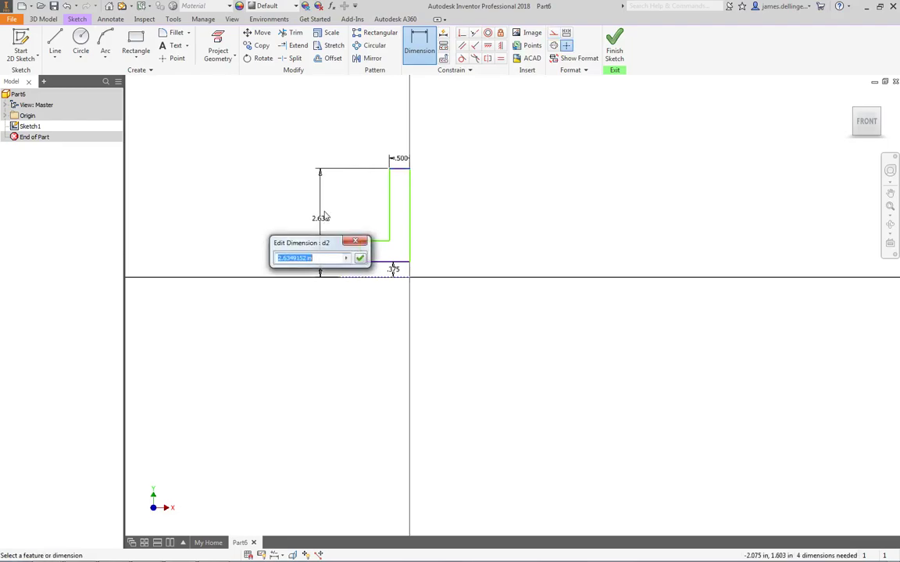
{"action": "type", "text": "2.5"}
{"action": "key", "text": "Return"}
{"action": "key", "text": "alt+Tab"}
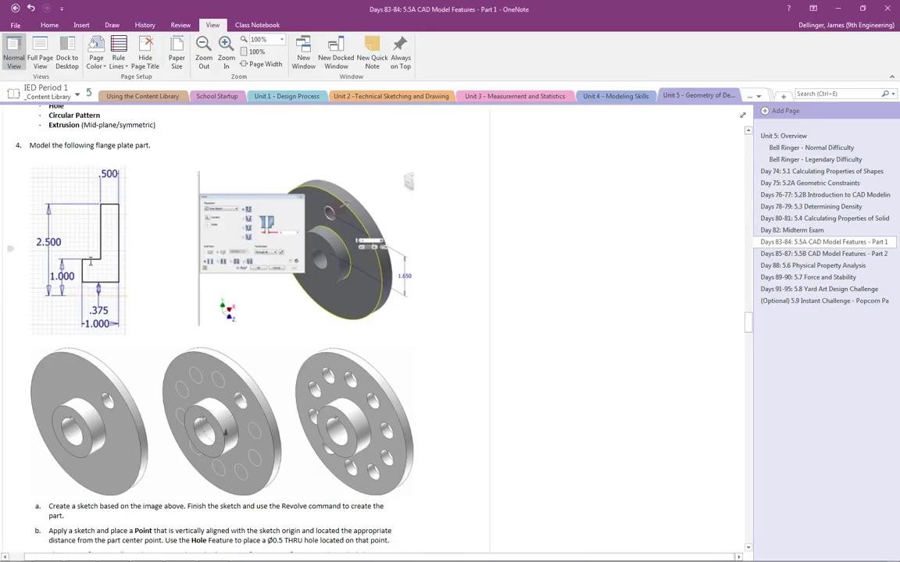
{"action": "key", "text": "alt"}
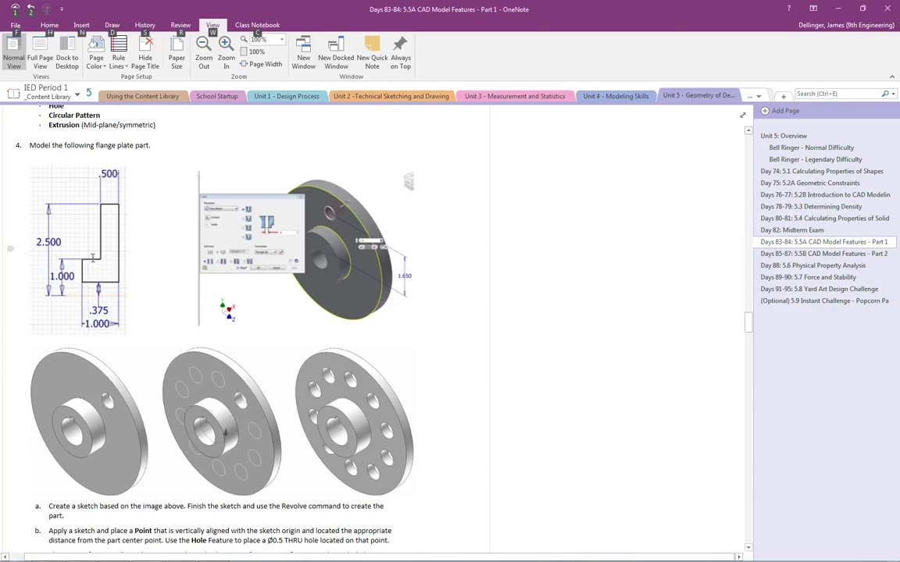
{"action": "key", "text": "alt+Tab"}
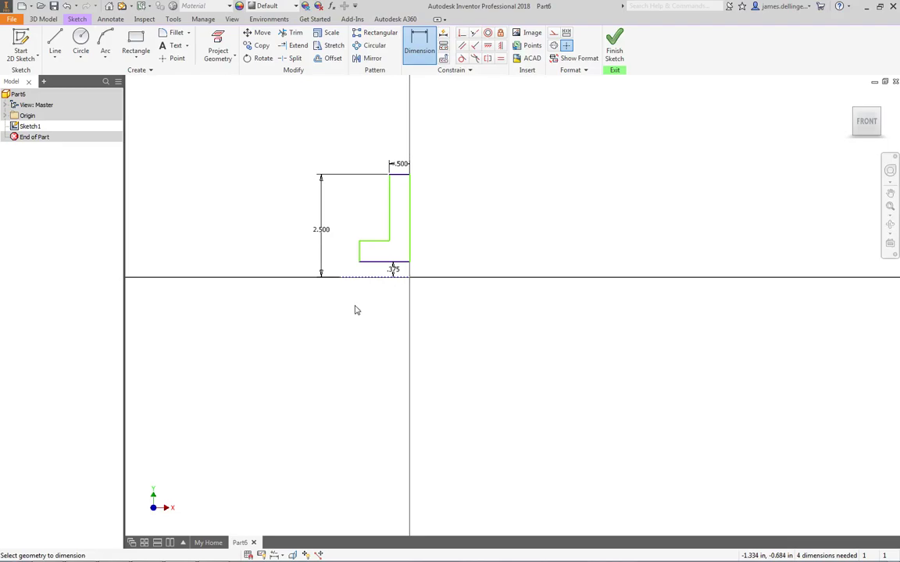
Step: Set the step height to 1.000, dismissing an over-constraining extra dimension
{"action": "left_click", "coordinate": [380, 276]}
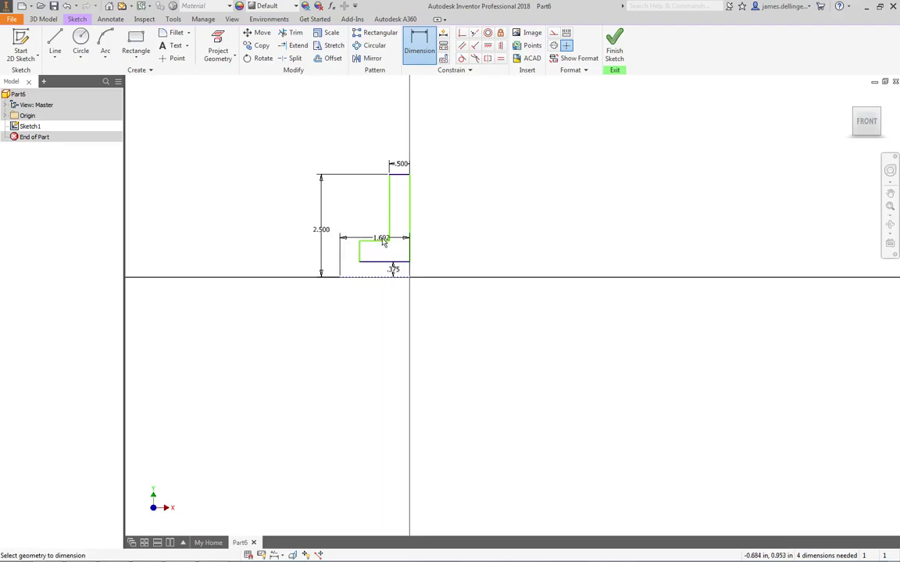
{"action": "left_click", "coordinate": [378, 241]}
{"action": "left_click", "coordinate": [333, 244]}
{"action": "type", "text": "1"}
{"action": "key", "text": "Return"}
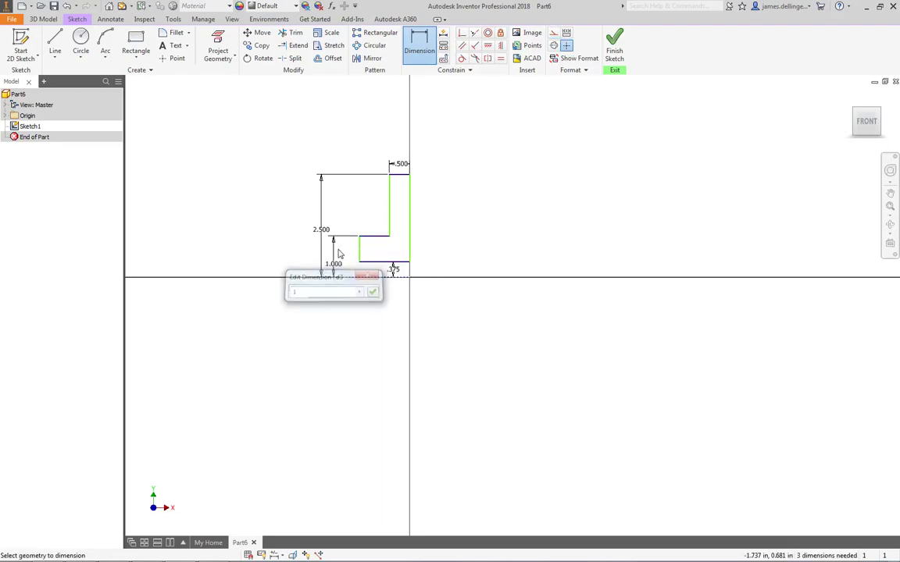
{"action": "left_click", "coordinate": [361, 249]}
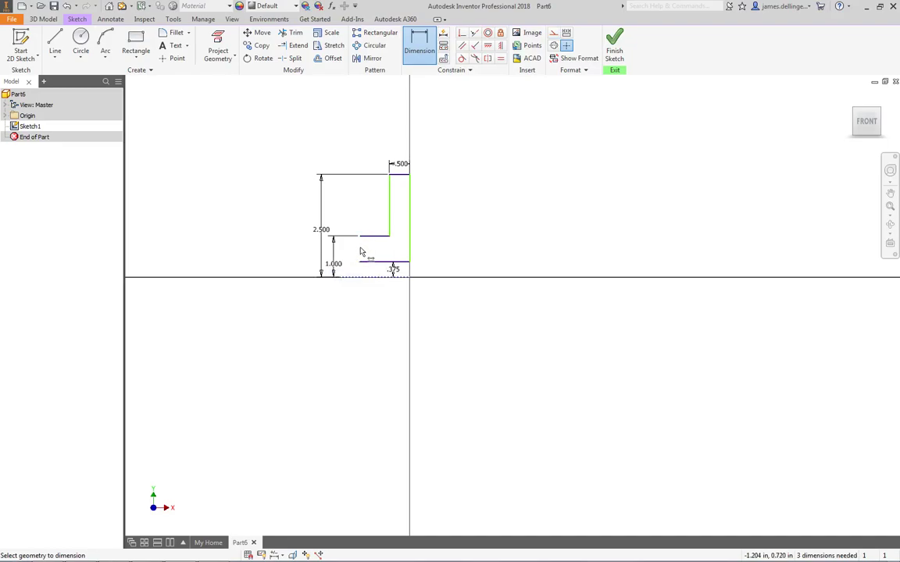
{"action": "left_click", "coordinate": [407, 252]}
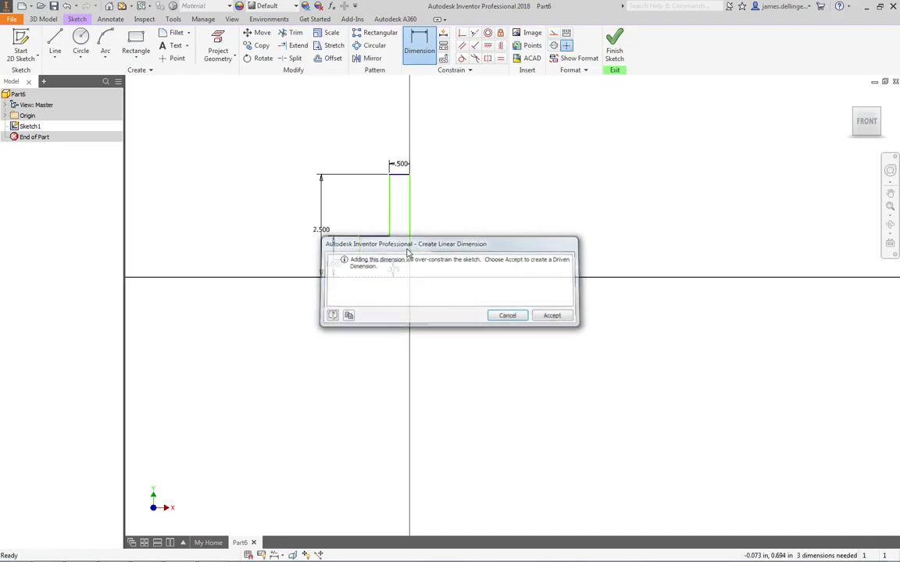
{"action": "key", "text": "Escape"}
{"action": "key", "text": "Escape"}
Step: Dimension the base width between the two vertical lines to 1.000
{"action": "key", "text": "d"}
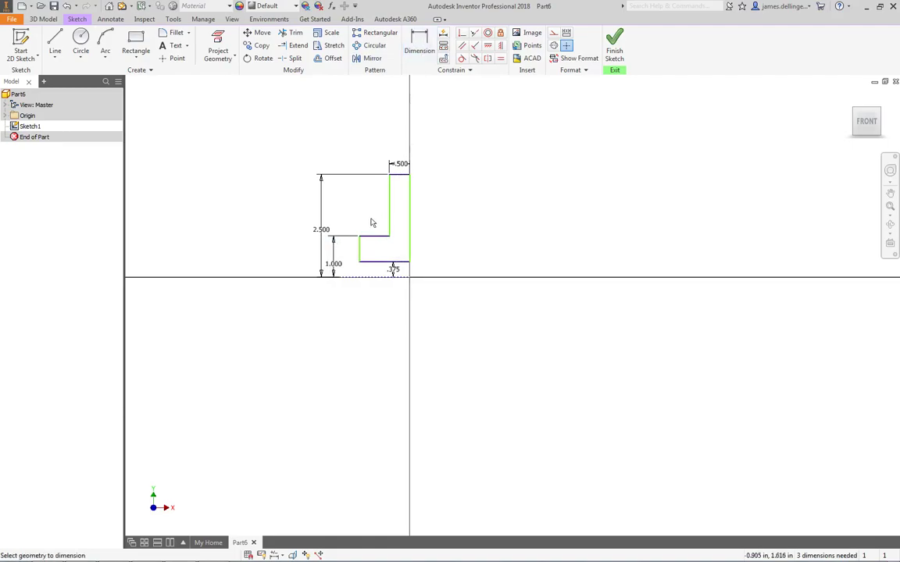
{"action": "left_click", "coordinate": [408, 254]}
{"action": "left_click", "coordinate": [360, 248]}
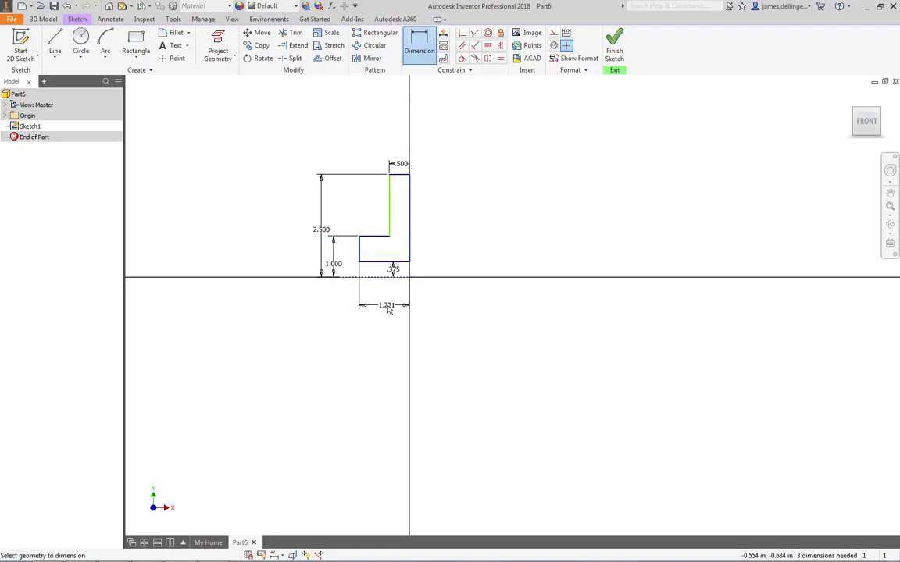
{"action": "left_click", "coordinate": [385, 307]}
{"action": "type", "text": "1"}
{"action": "key", "text": "Return"}
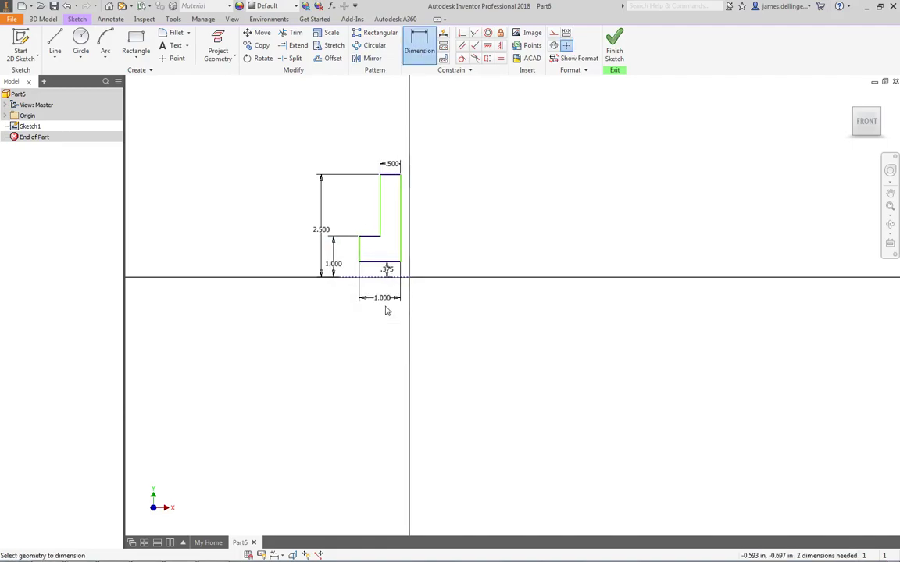
Step: Constrain the profile's lower right corner vertically in line with the origin
{"action": "key", "text": "alt+Tab"}
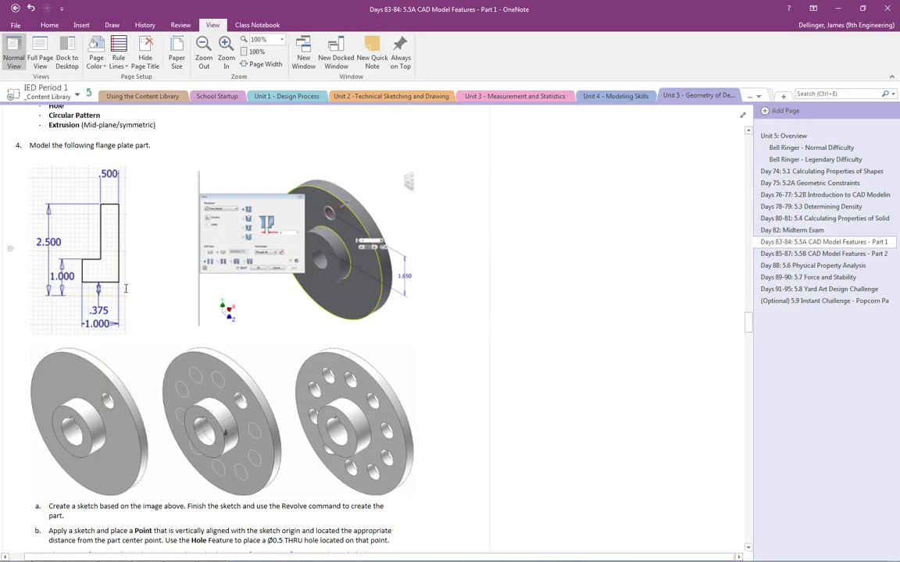
{"action": "key", "text": "alt+Tab"}
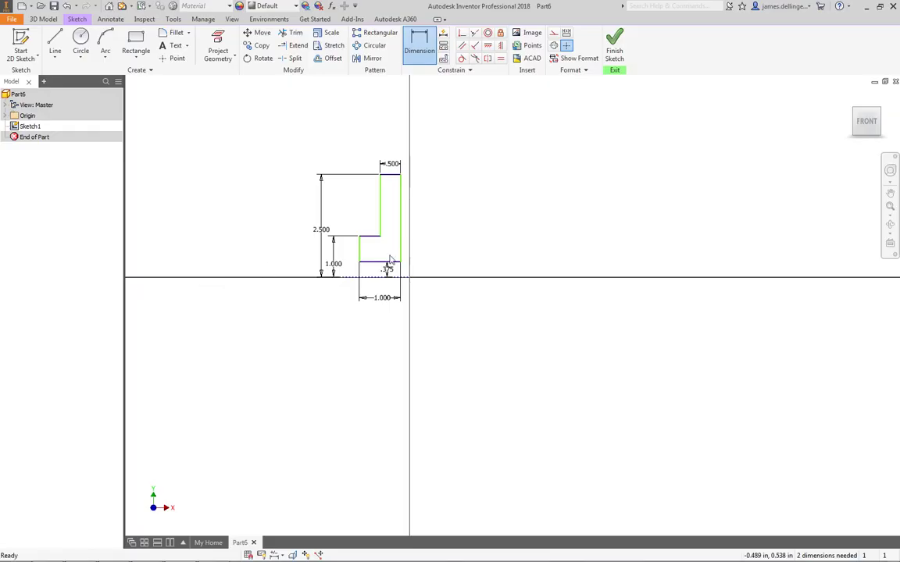
{"action": "key", "text": "Escape"}
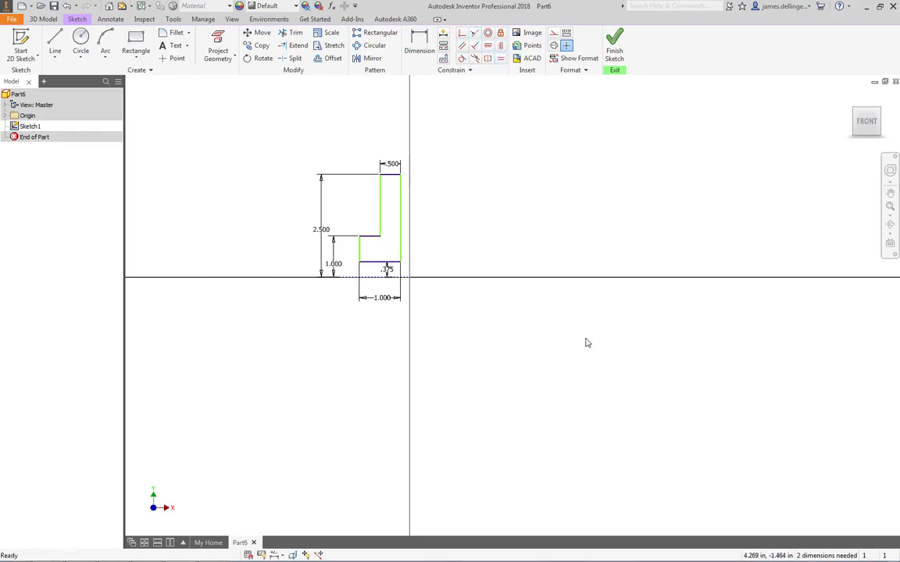
{"action": "left_click", "coordinate": [501, 45]}
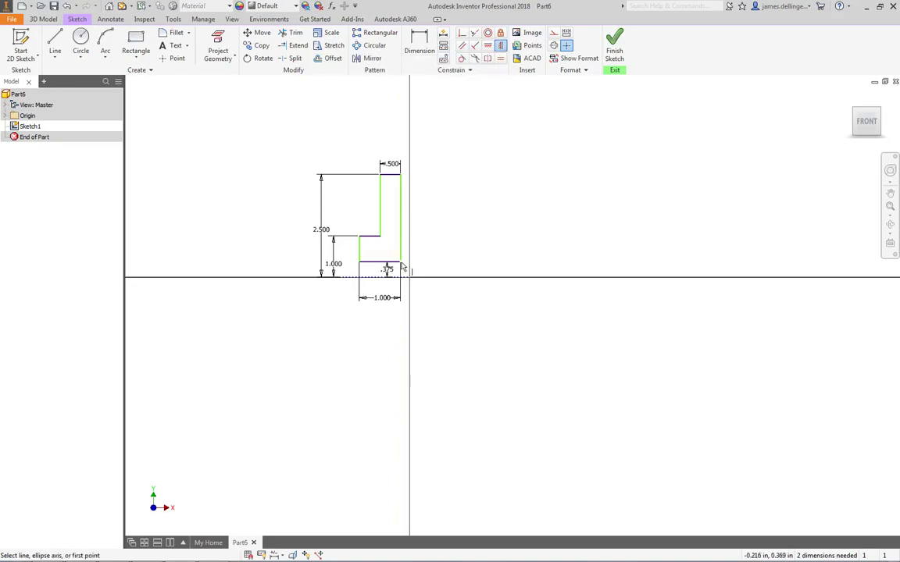
{"action": "left_click", "coordinate": [402, 265]}
{"action": "left_click", "coordinate": [417, 283]}
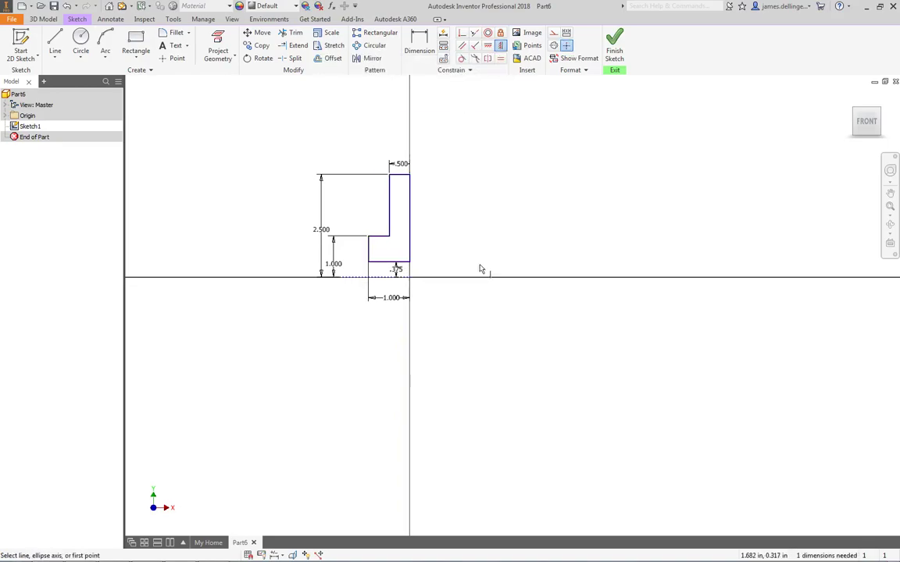
{"action": "key", "text": "Escape"}
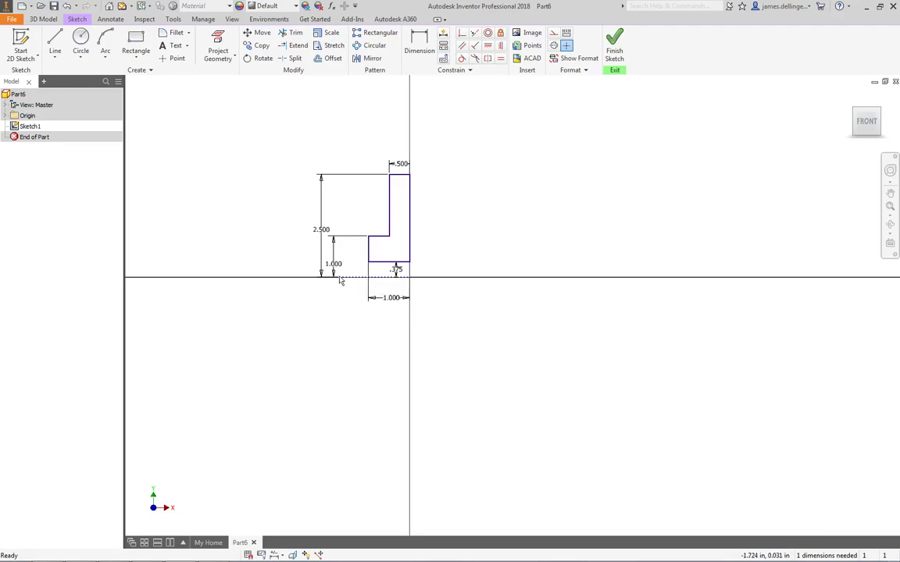
Step: Revolve the L-shaped profile a full 360° about the construction line to create Revolution1
{"action": "left_click", "coordinate": [614, 48]}
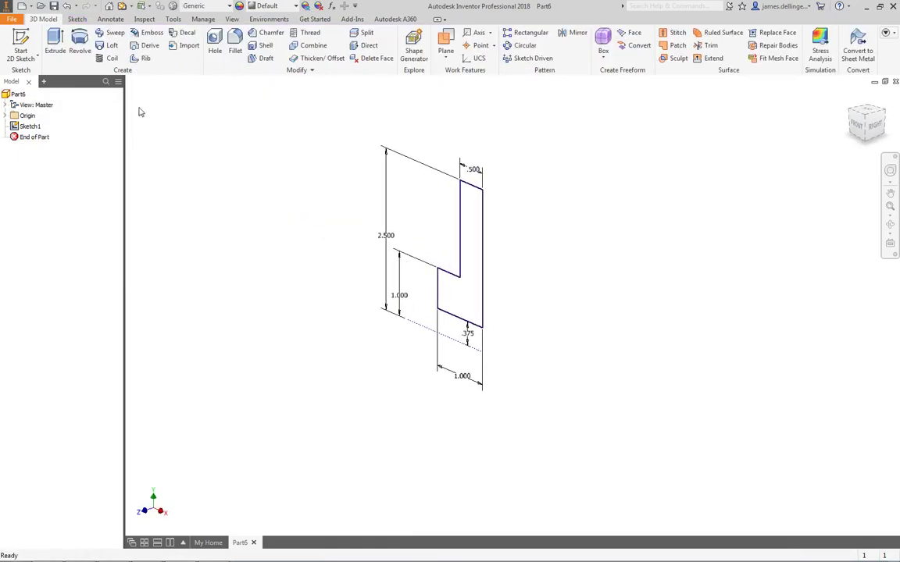
{"action": "left_click", "coordinate": [79, 45]}
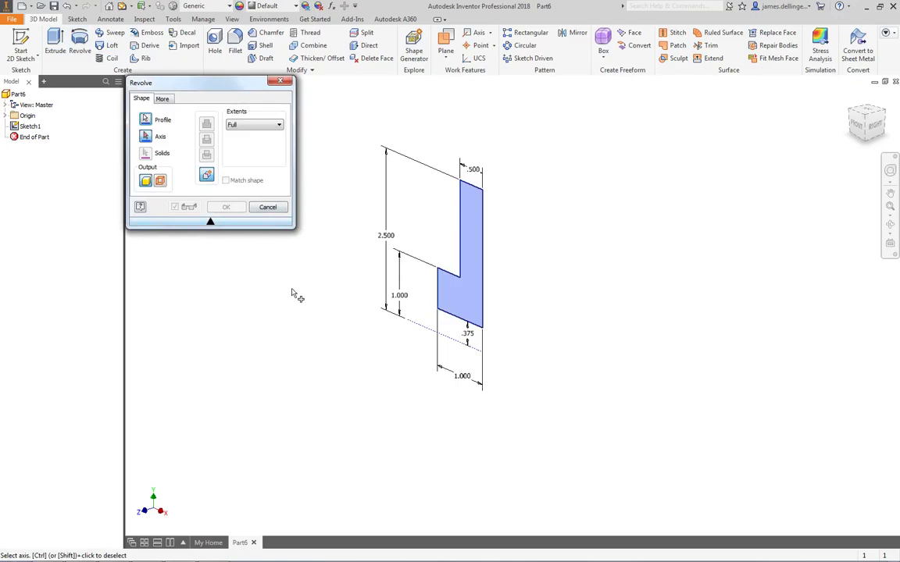
{"action": "mouse_move", "coordinate": [285, 307]}
{"action": "middle_mouse_down", "text": "shift"}
{"action": "mouse_move", "coordinate": [306, 297]}
{"action": "mouse_move", "coordinate": [402, 312]}
{"action": "mouse_move", "coordinate": [350, 281]}
{"action": "middle_mouse_up", "text": "shift"}
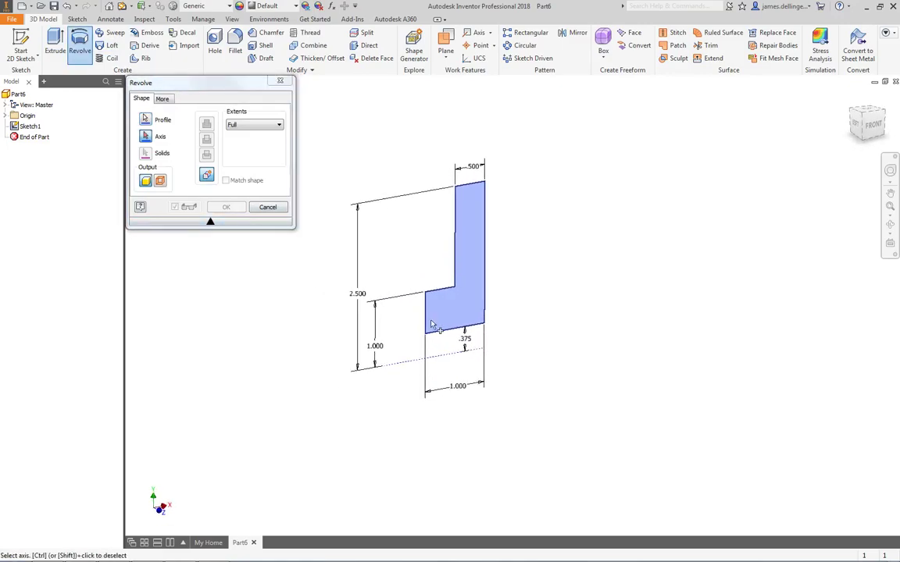
{"action": "left_click", "coordinate": [408, 367]}
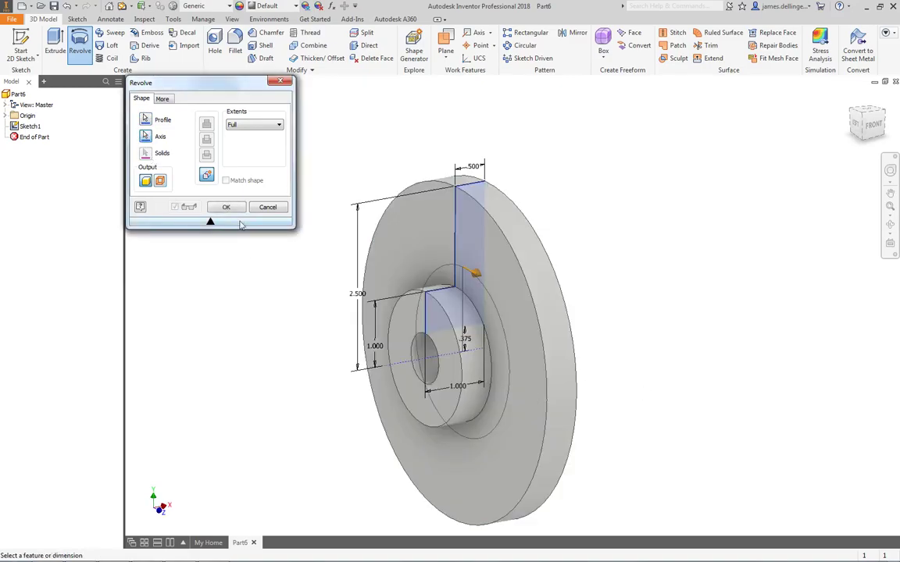
{"action": "left_click", "coordinate": [227, 207]}
{"action": "middle_click_drag", "start_coordinate": [283, 374], "coordinate": [437, 383], "text": "shift"}
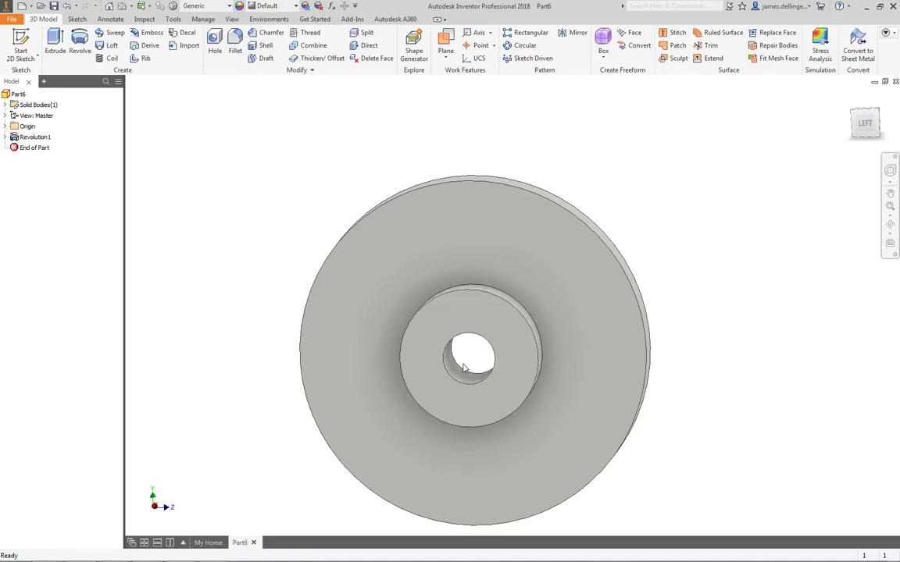
Step: Create Sketch2 on the flange's flat front face
{"action": "mouse_move", "coordinate": [463, 368]}
{"action": "middle_mouse_down", "text": "shift"}
{"action": "mouse_move", "coordinate": [412, 363]}
{"action": "mouse_move", "coordinate": [474, 359]}
{"action": "middle_mouse_up", "text": "shift"}
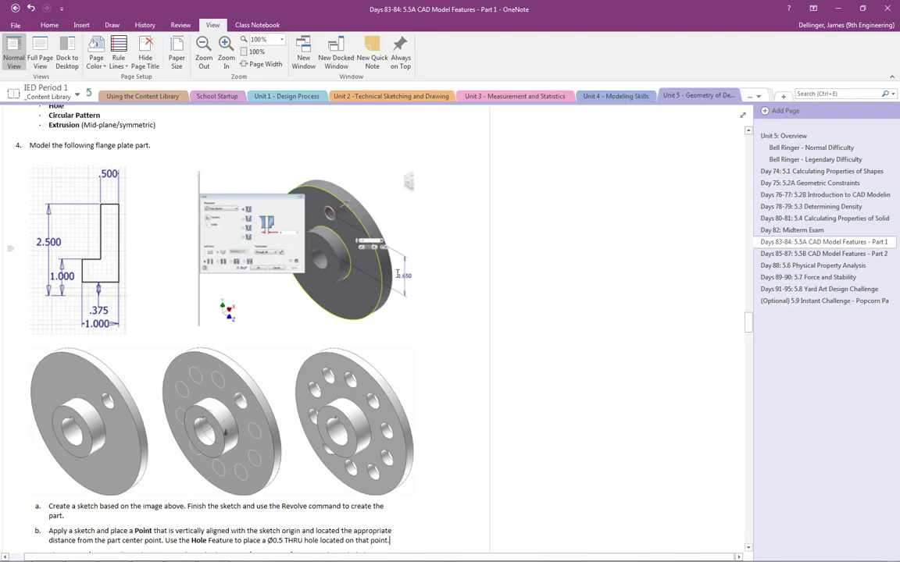
{"action": "key", "text": "alt+Tab"}
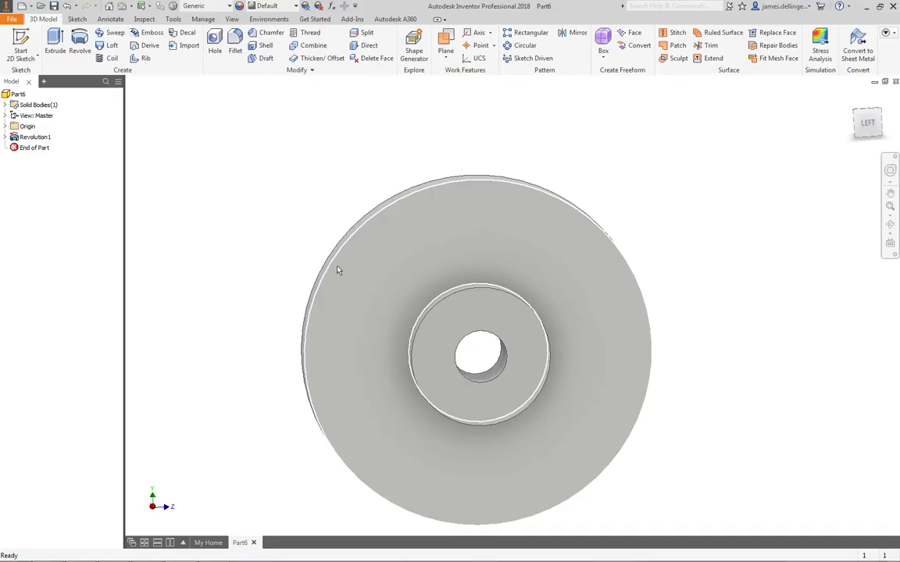
{"action": "left_click", "coordinate": [529, 257]}
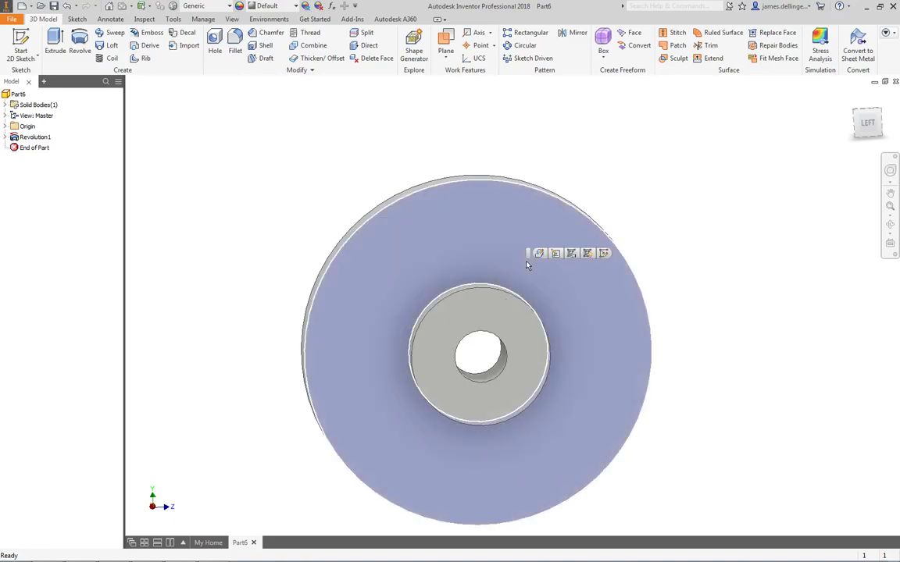
{"action": "left_click", "coordinate": [602, 253]}
{"action": "left_click", "coordinate": [81, 41]}
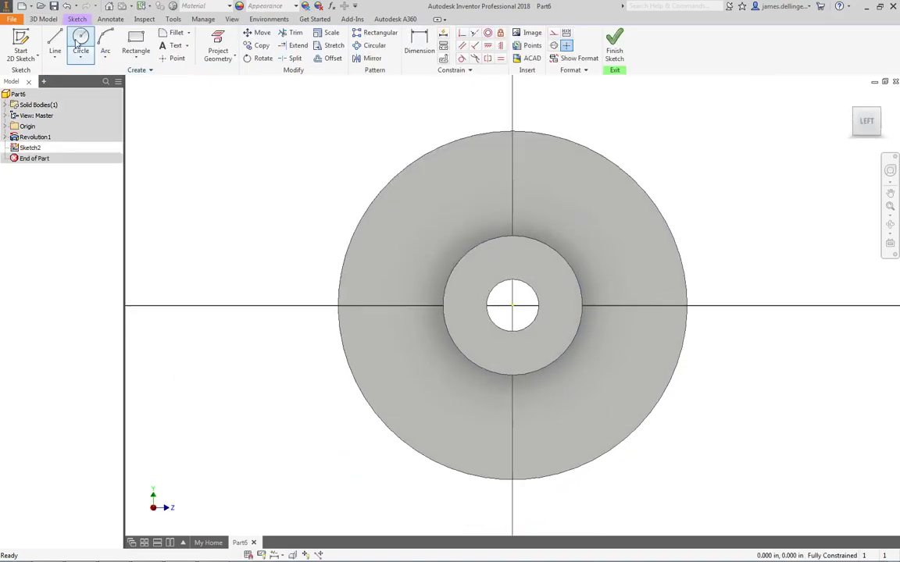
Step: Place a sketch point on the vertical axis 1.650 in above the centre and finish Sketch2
{"action": "left_click", "coordinate": [172, 57]}
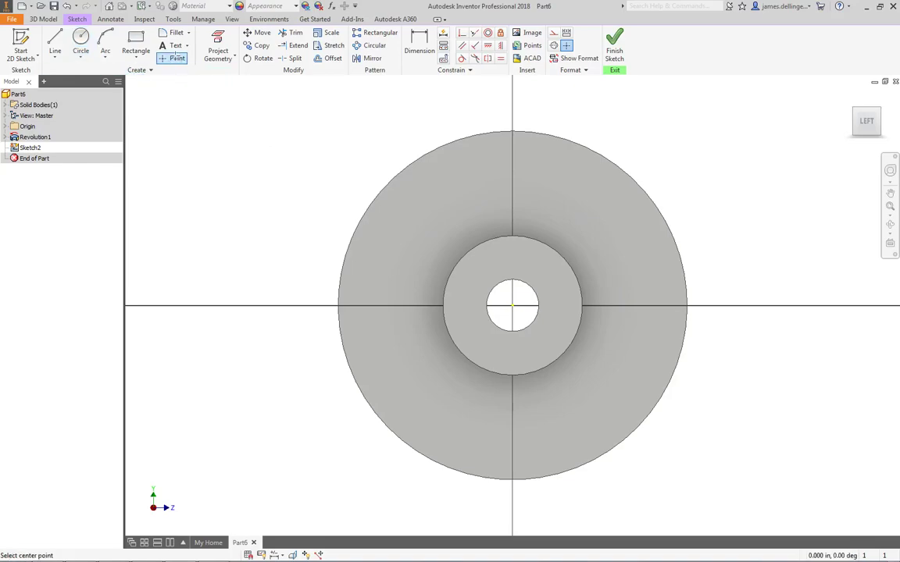
{"action": "left_click", "coordinate": [511, 186]}
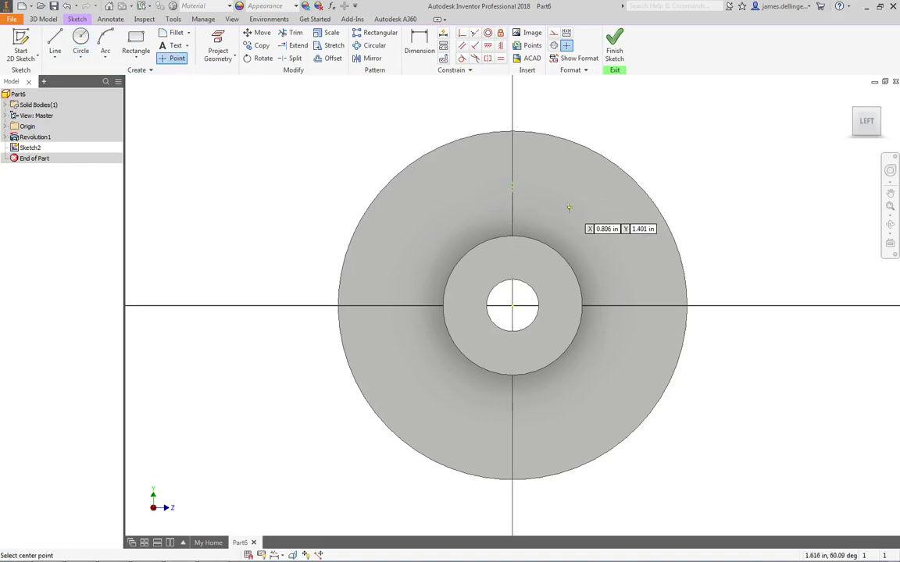
{"action": "key", "text": "Escape"}
{"action": "key", "text": "d"}
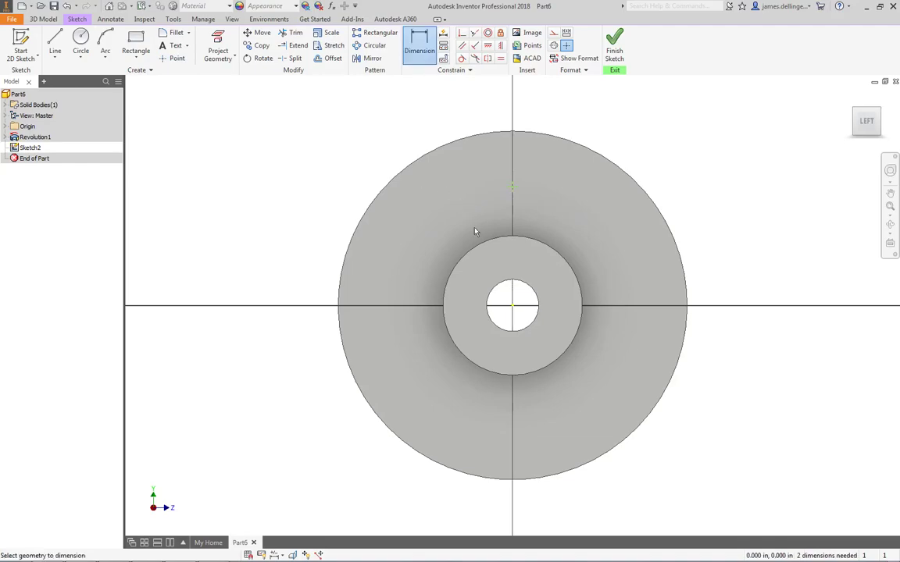
{"action": "left_click", "coordinate": [513, 305]}
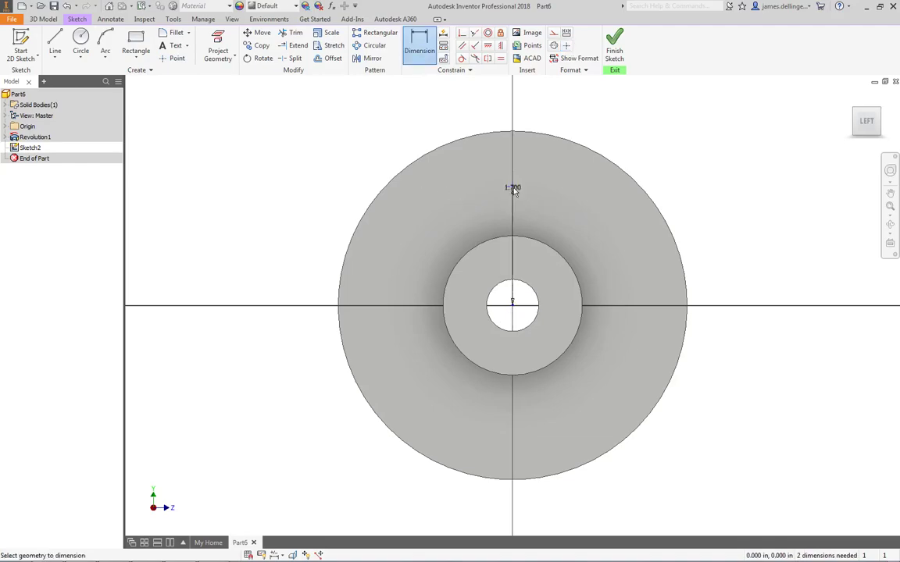
{"action": "left_click", "coordinate": [512, 187]}
{"action": "left_click", "coordinate": [435, 242]}
{"action": "type", "text": "1.65"}
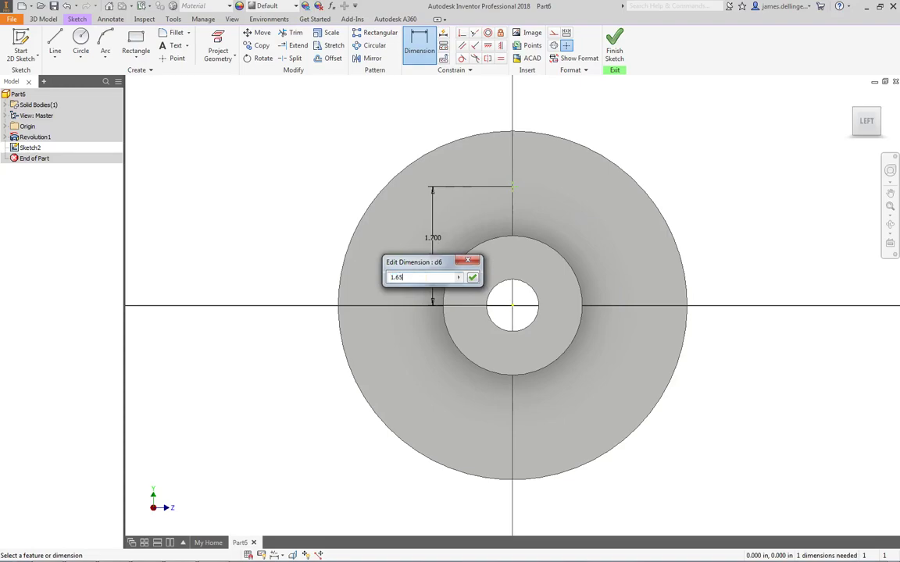
{"action": "key", "text": "Return"}
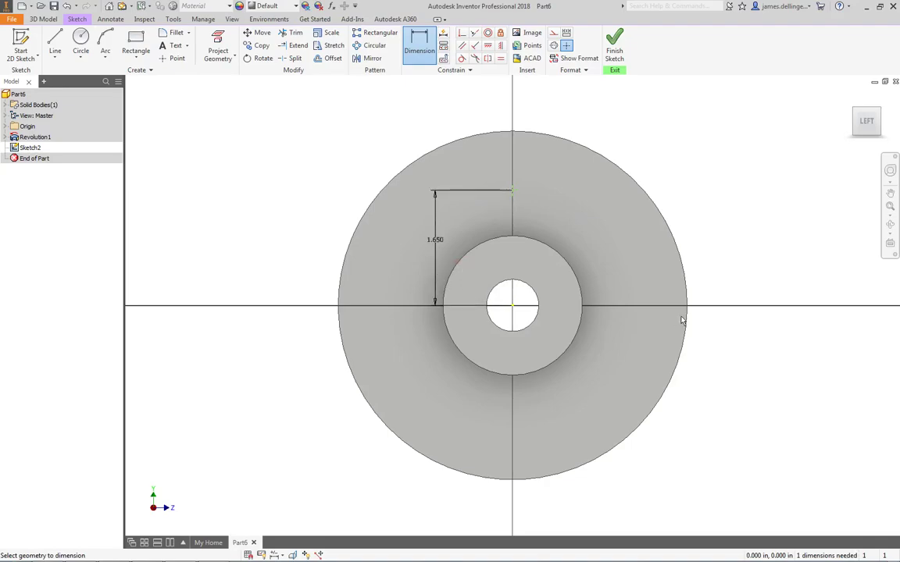
{"action": "left_click", "coordinate": [615, 49]}
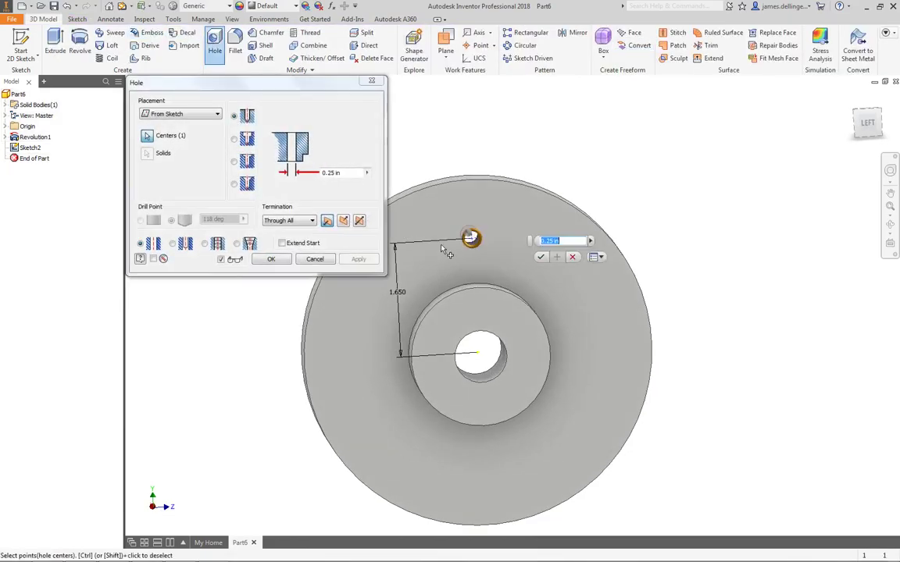
Step: Create Hole1 as a 0.5 in Through All hole at the sketch point
{"action": "key", "text": "BackSpace"}
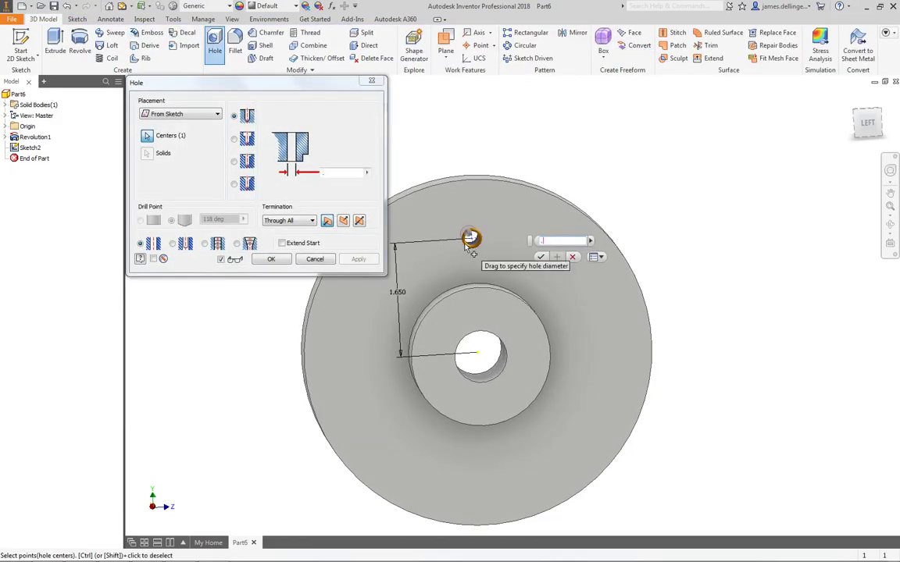
{"action": "type", "text": ".5"}
{"action": "key", "text": "Return"}
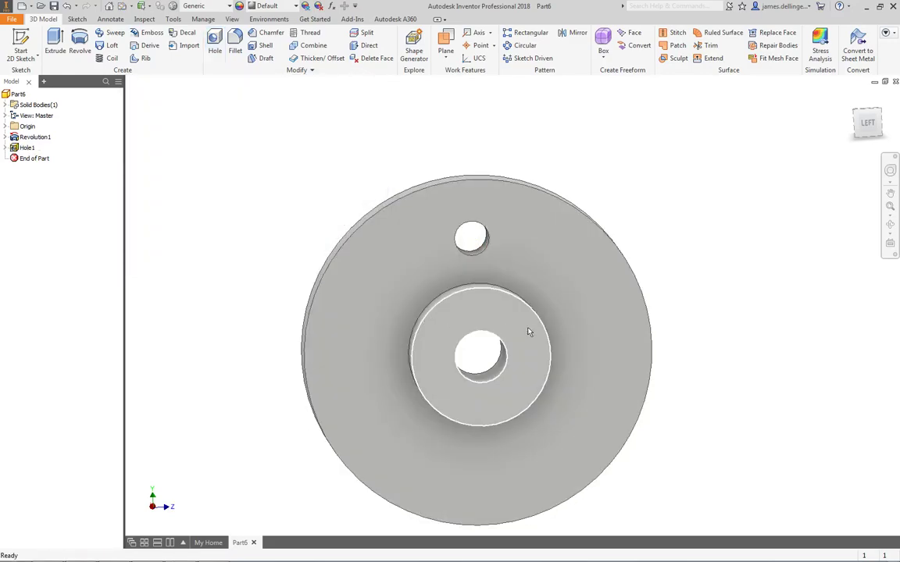
{"action": "middle_click_drag", "start_coordinate": [528, 332], "coordinate": [558, 275], "text": "shift"}
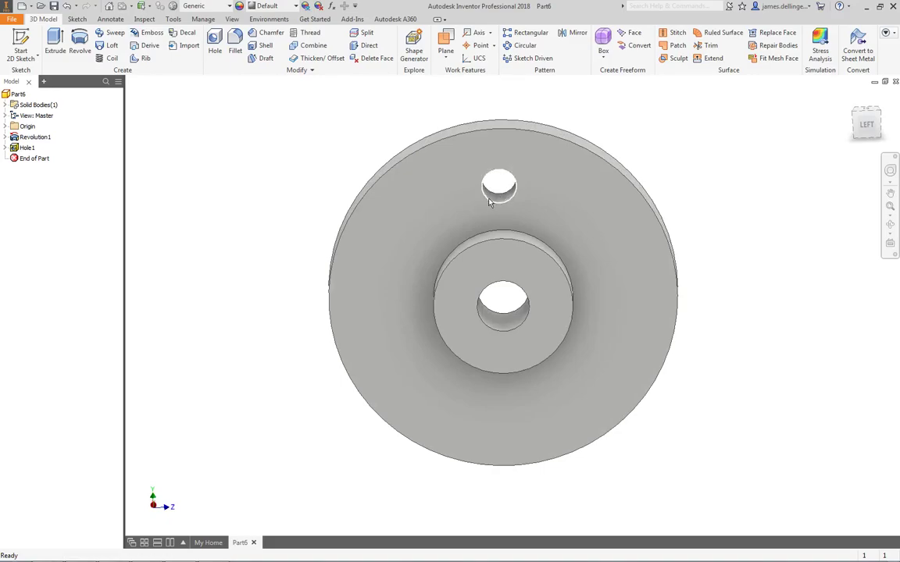
Step: Set up a circular pattern of Hole1 around the flange's outer cylindrical face
{"action": "left_click", "coordinate": [80, 20]}
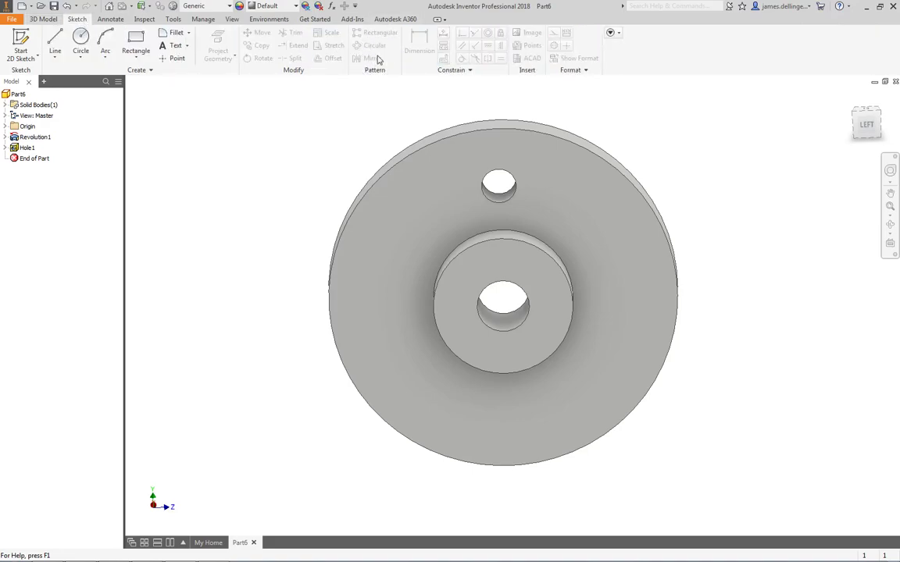
{"action": "left_click", "coordinate": [43, 18]}
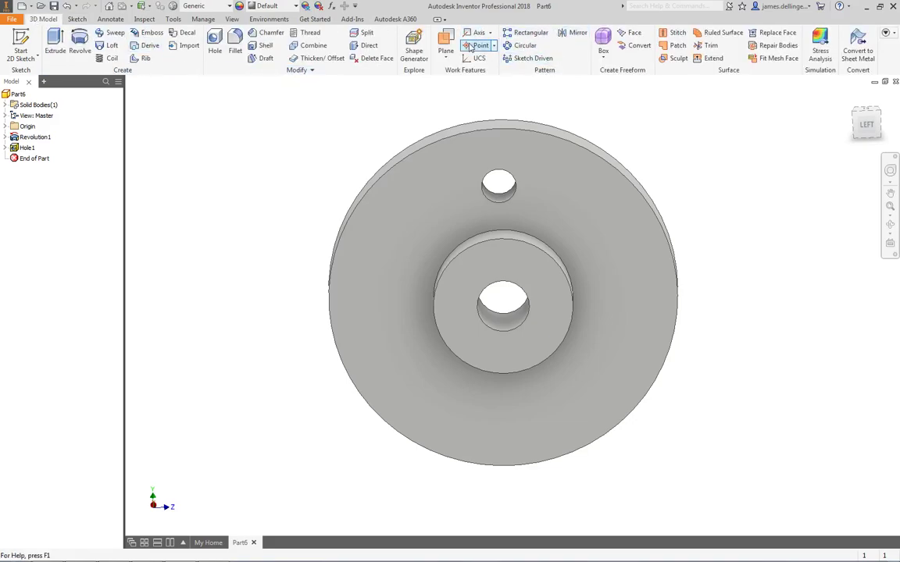
{"action": "left_click", "coordinate": [528, 51]}
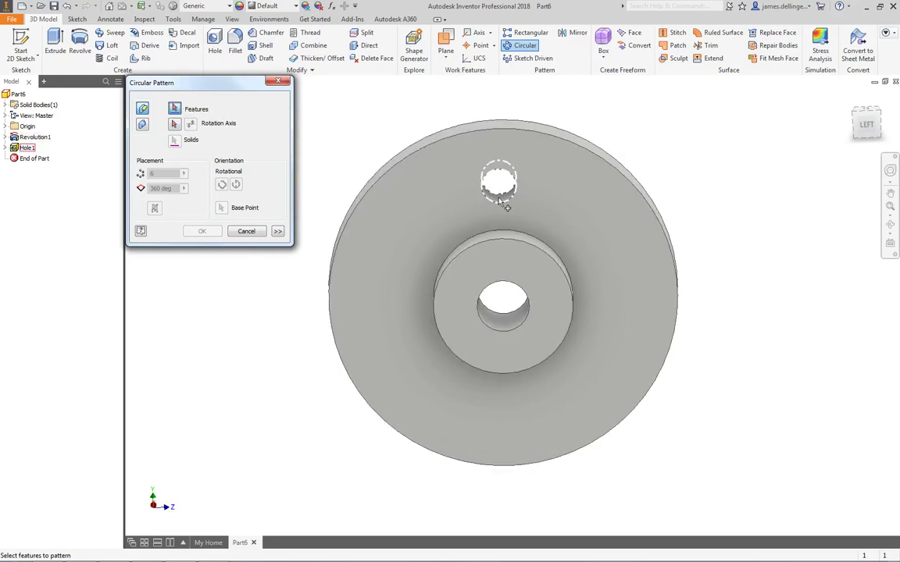
{"action": "mouse_move", "coordinate": [503, 204]}
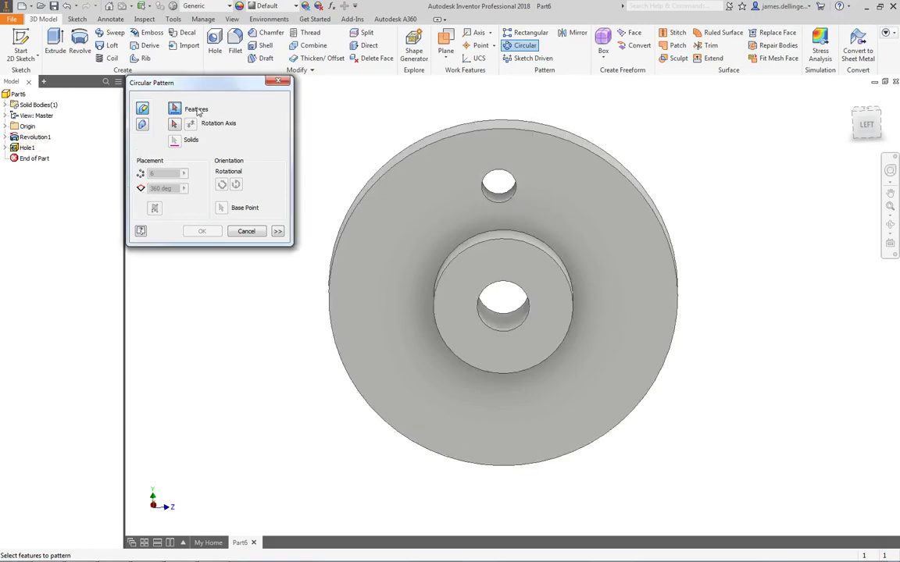
{"action": "left_click", "coordinate": [26, 149]}
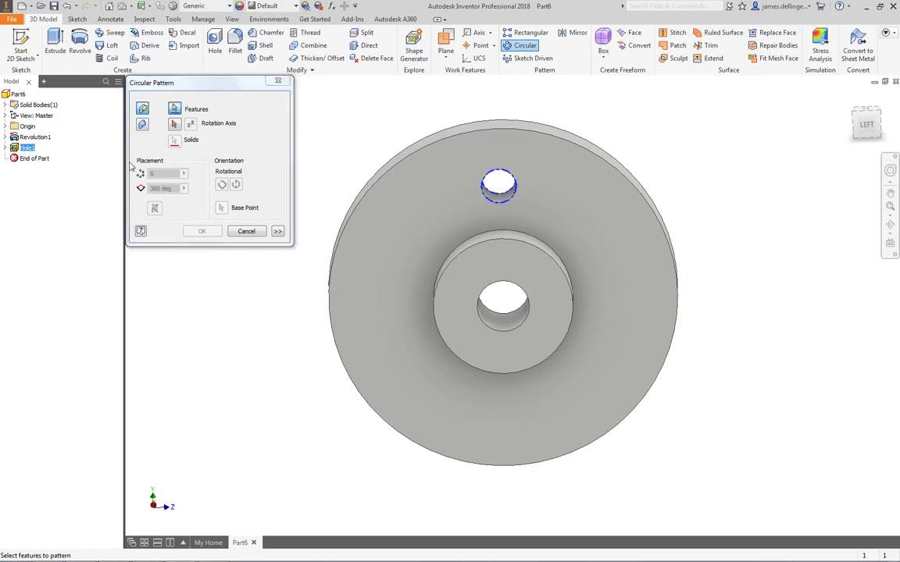
{"action": "left_click", "coordinate": [175, 127]}
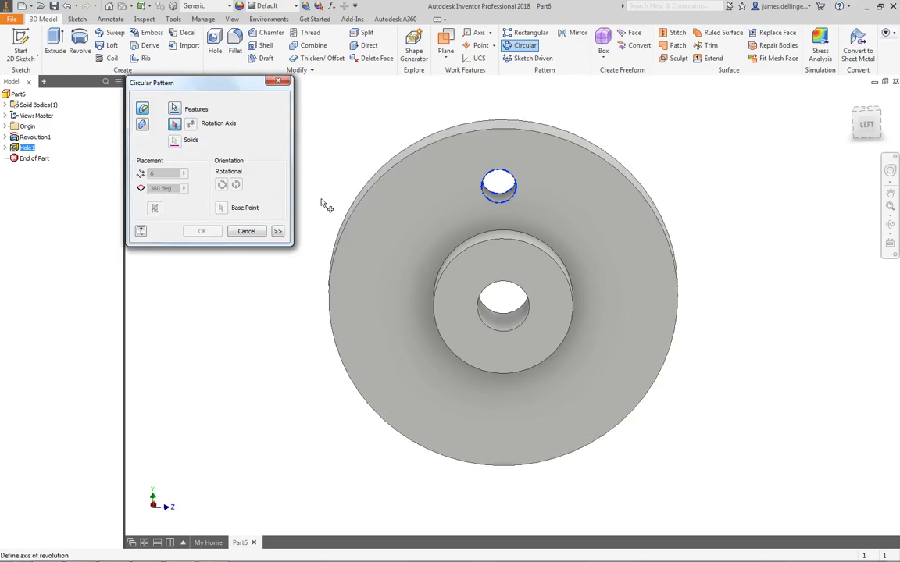
{"action": "left_click", "coordinate": [360, 210]}
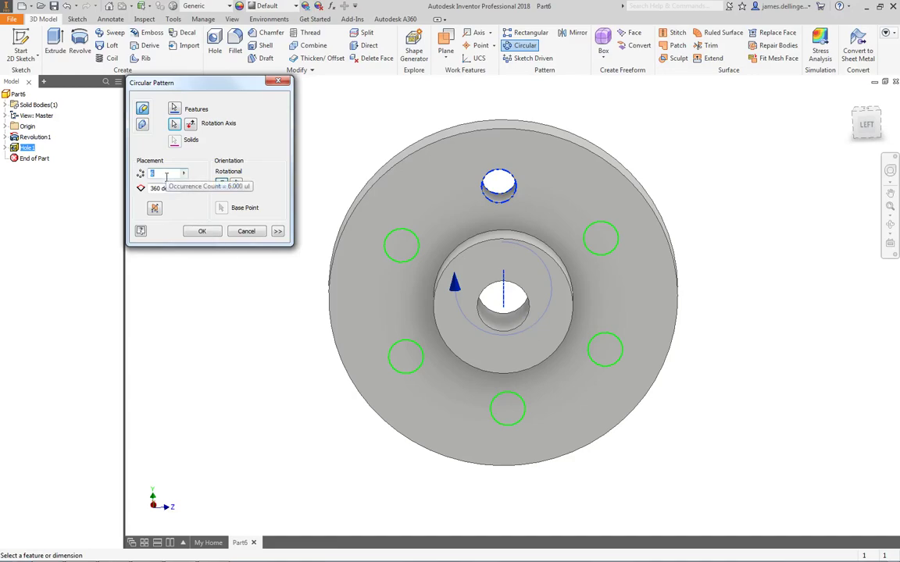
Step: Set the pattern to 10 occurrences over 360° and confirm it
{"action": "key", "text": "alt+Tab"}
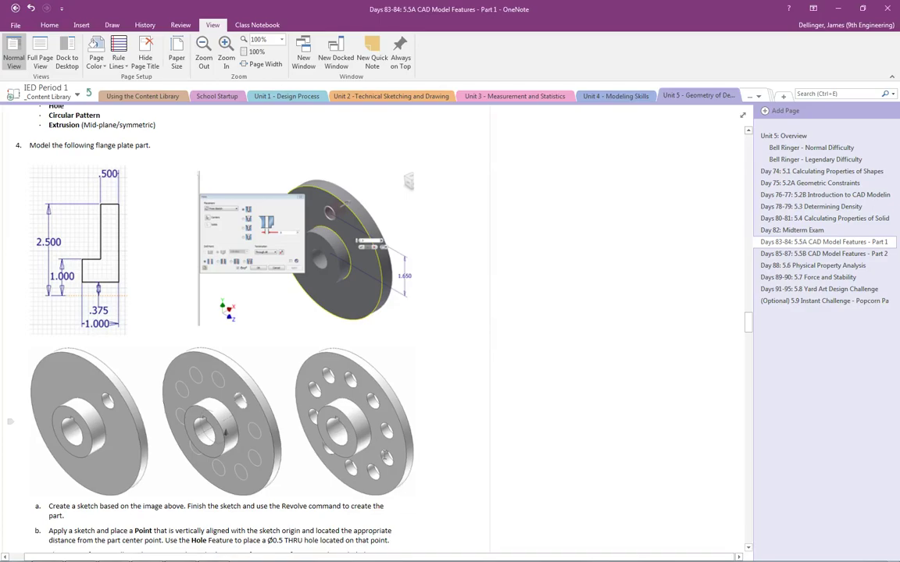
{"action": "key", "text": "alt+Tab"}
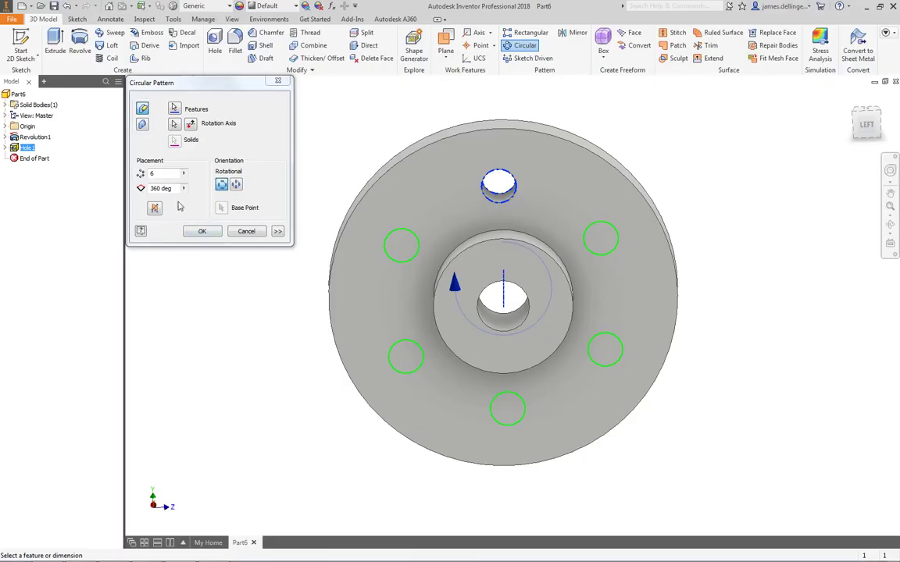
{"action": "left_click", "coordinate": [155, 174]}
{"action": "type", "text": "10"}
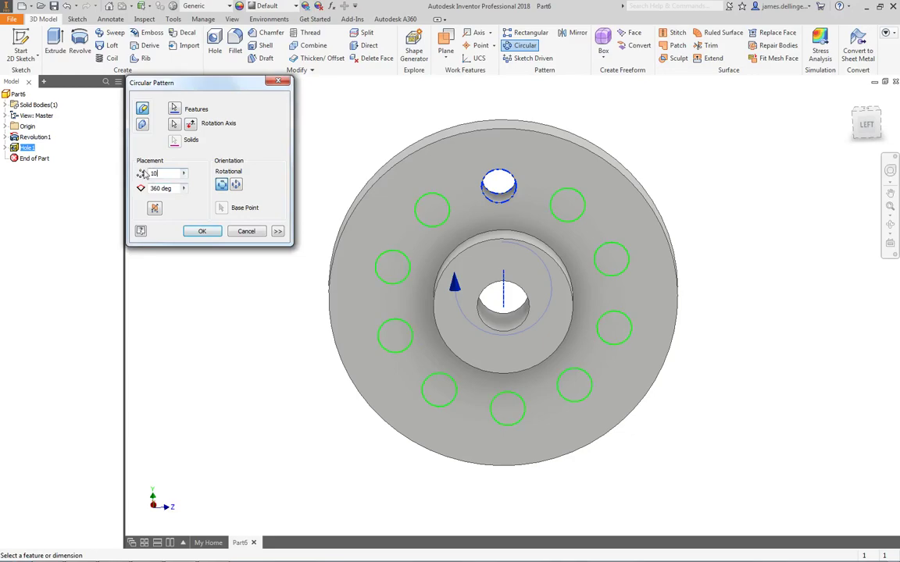
{"action": "left_click", "coordinate": [201, 230]}
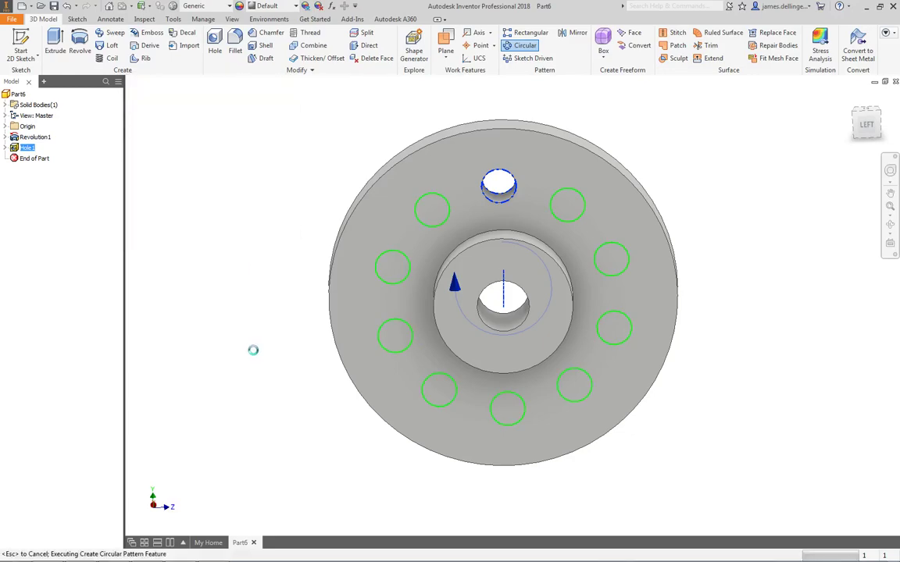
{"action": "middle_click_drag", "start_coordinate": [298, 378], "coordinate": [301, 433], "text": "shift"}
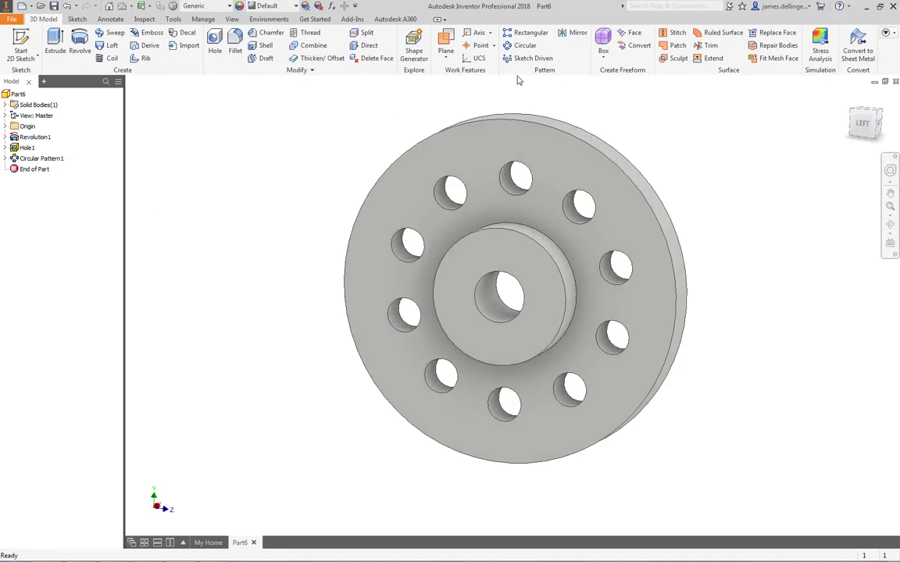